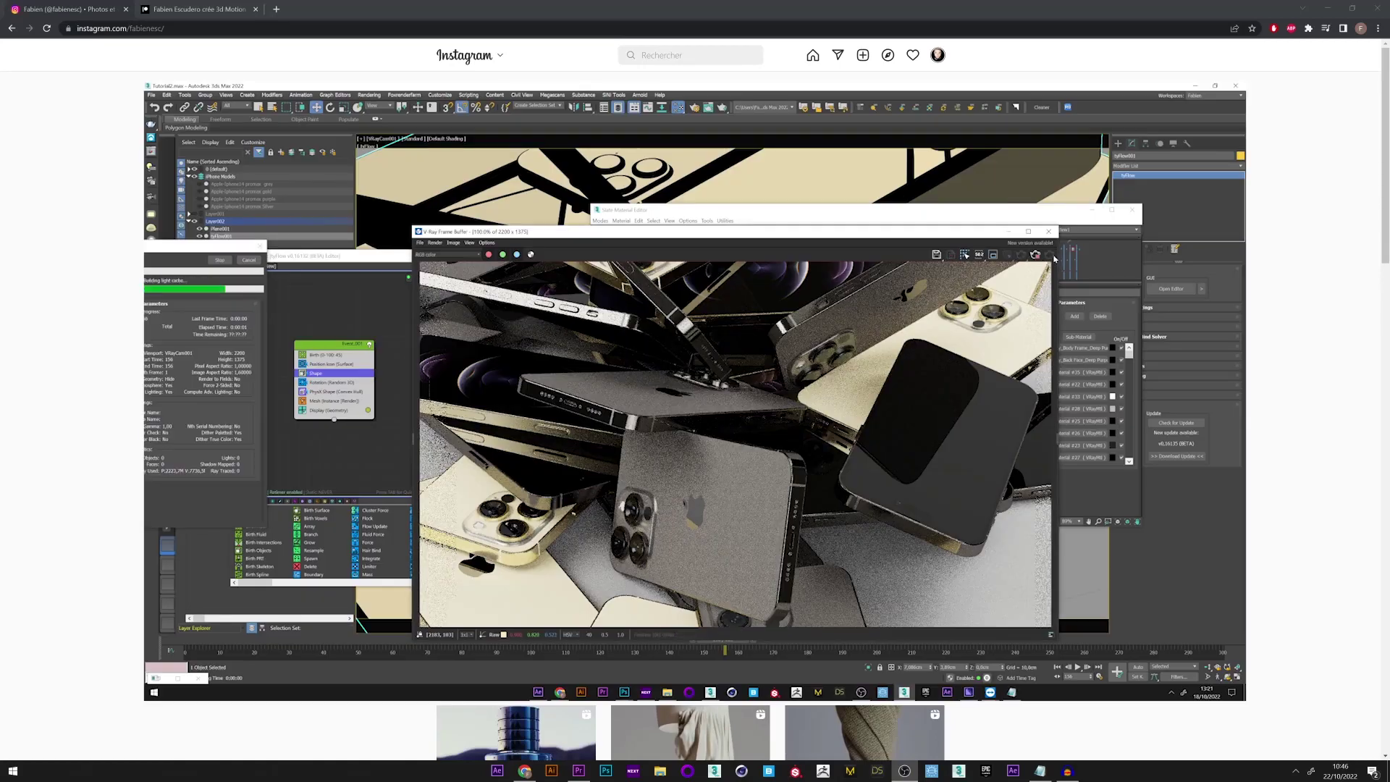
- Look through the 3D artwork posts on the artist's Instagram profile
scroll(695, 391, "down", 5)
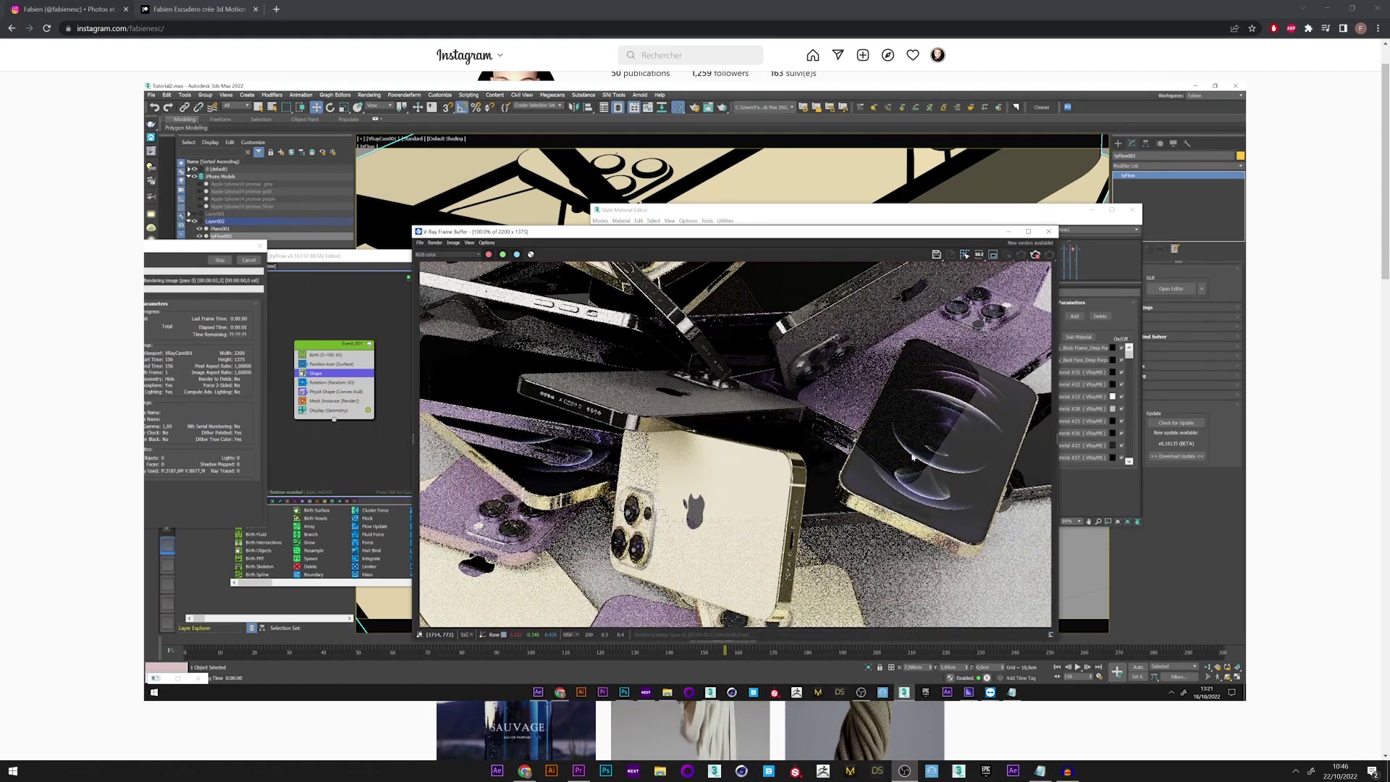
scroll(695, 391, "down", 5)
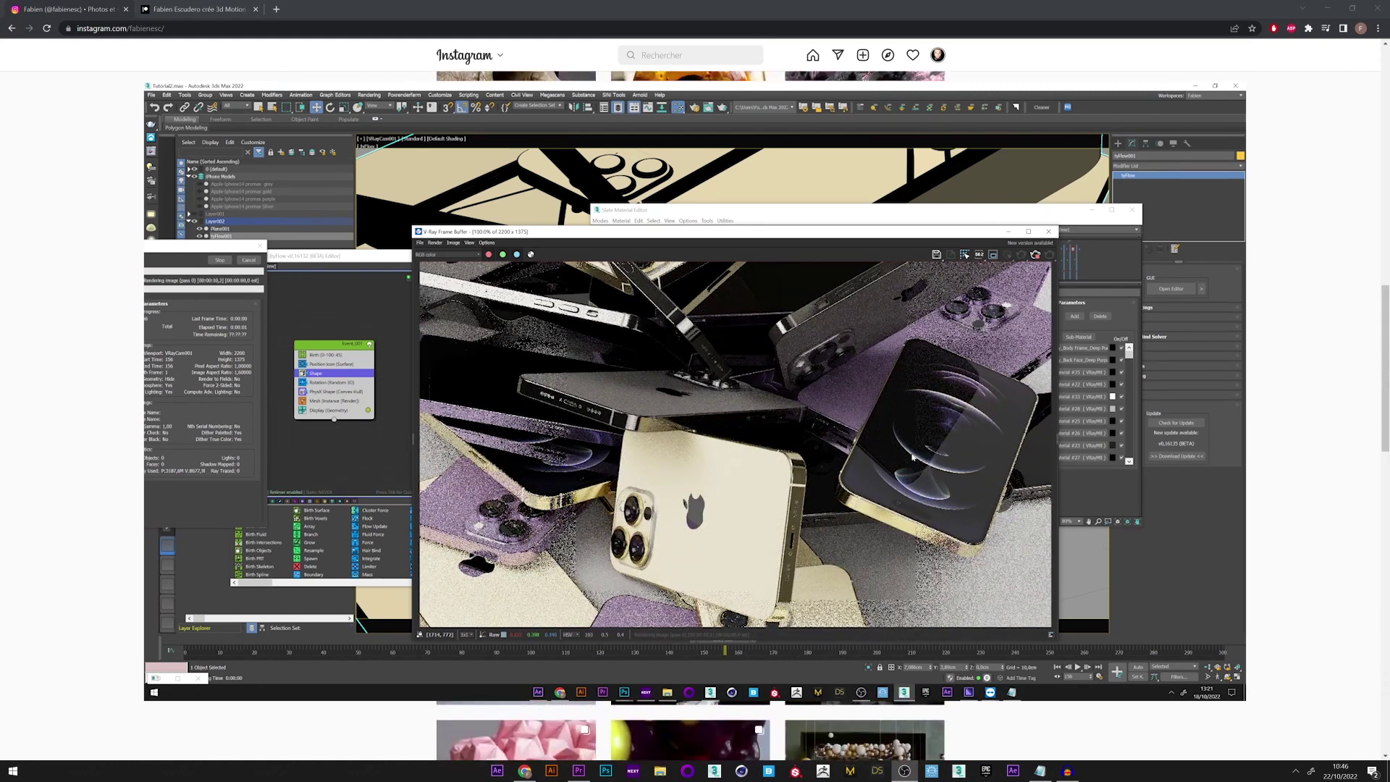
scroll(696, 391, "down", 5)
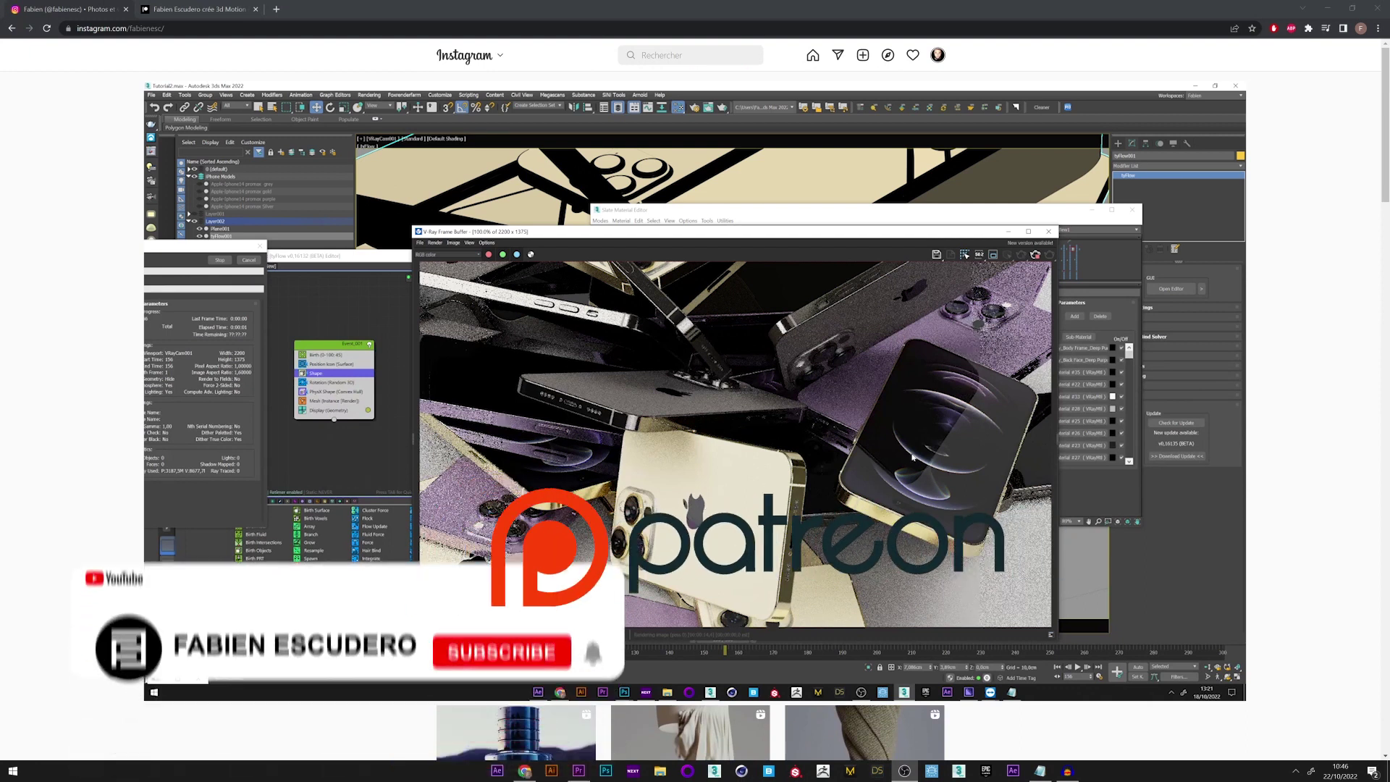
scroll(535, 669, "down", 5)
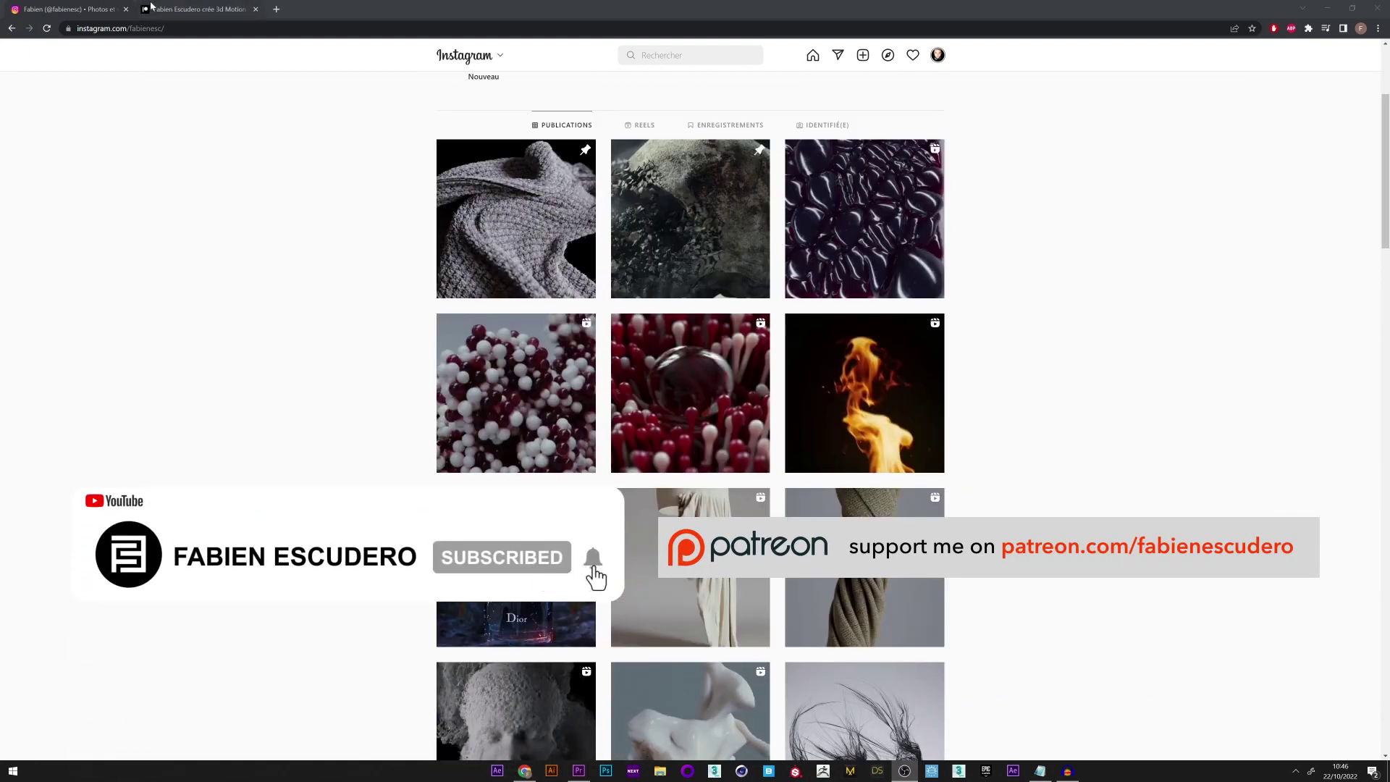
- Switch to the artist's Patreon page and look through its posts of tutorials and scene files
left_click(151, 8)
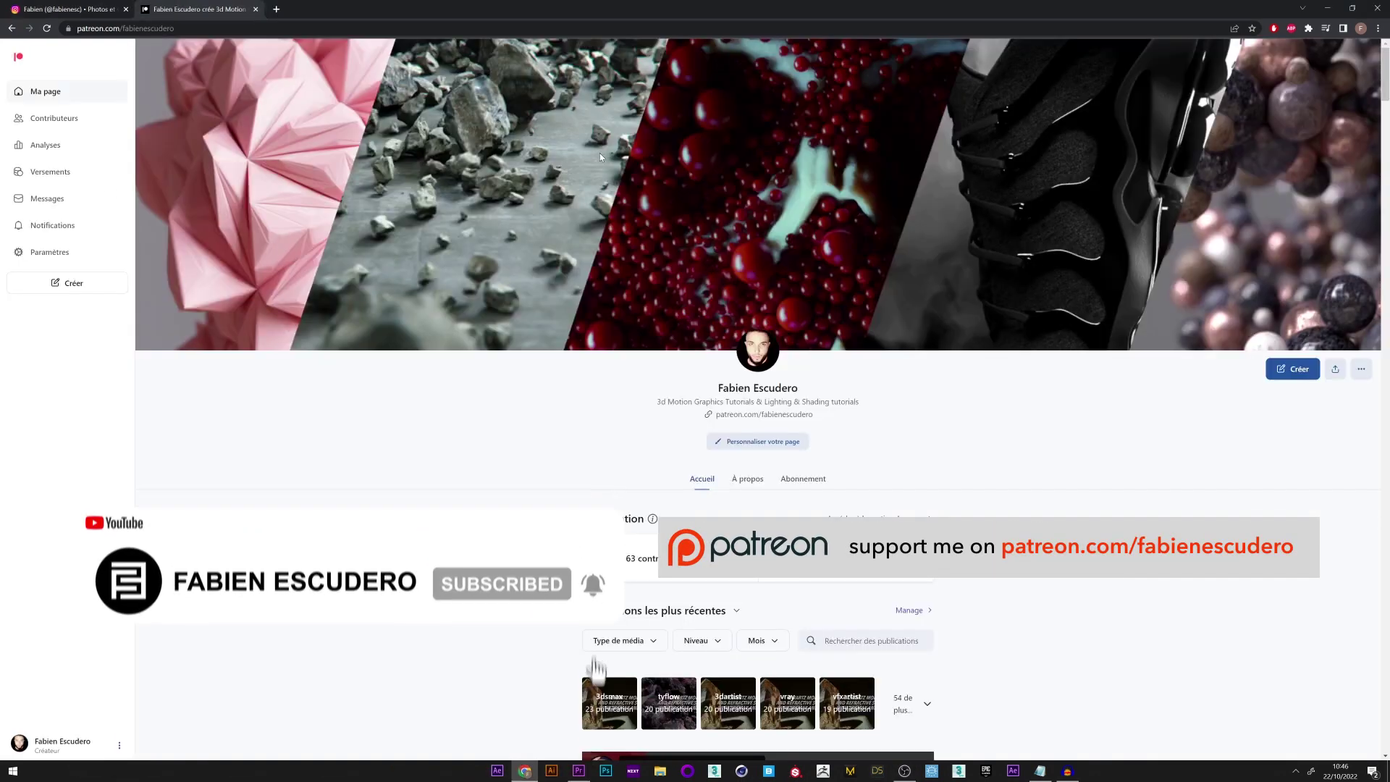
scroll(539, 321, "down", 4)
scroll(539, 321, "down", 12)
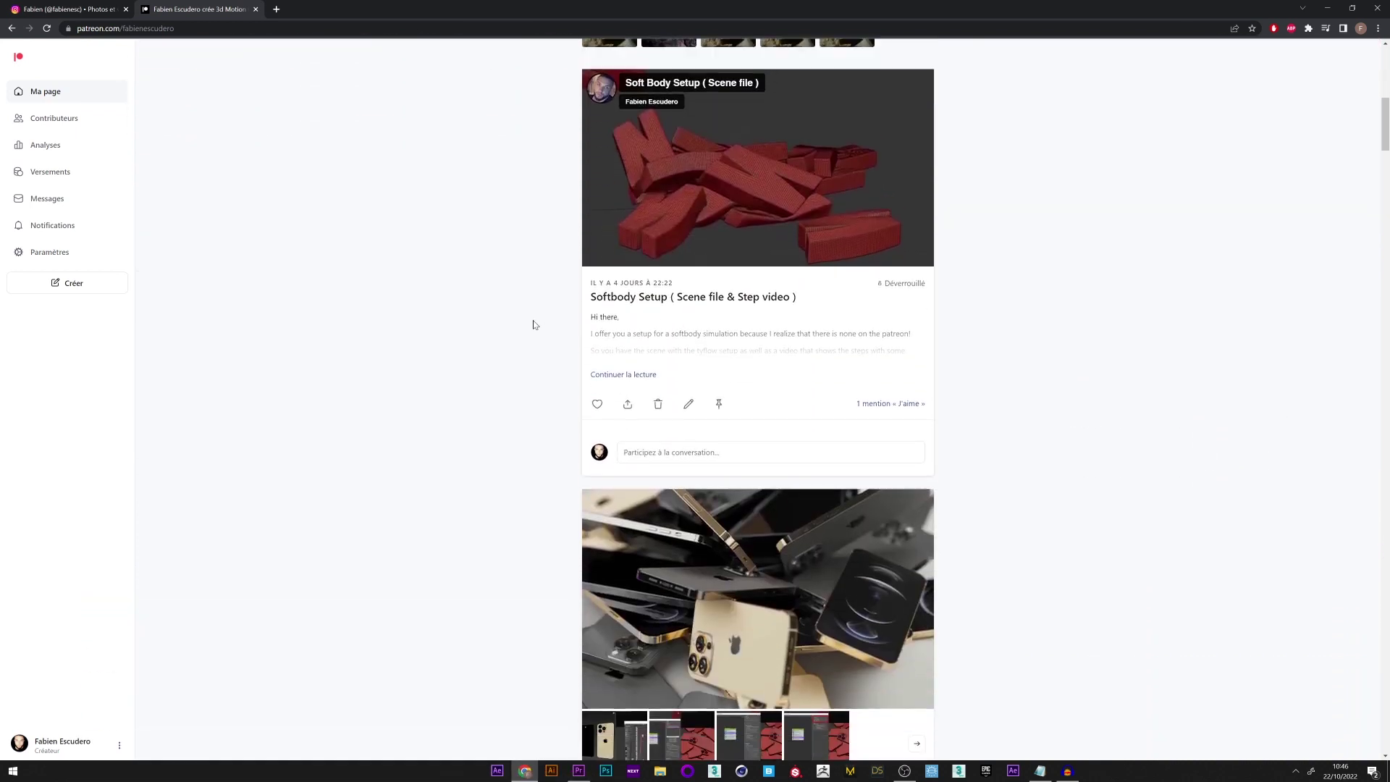
scroll(533, 325, "down", 15)
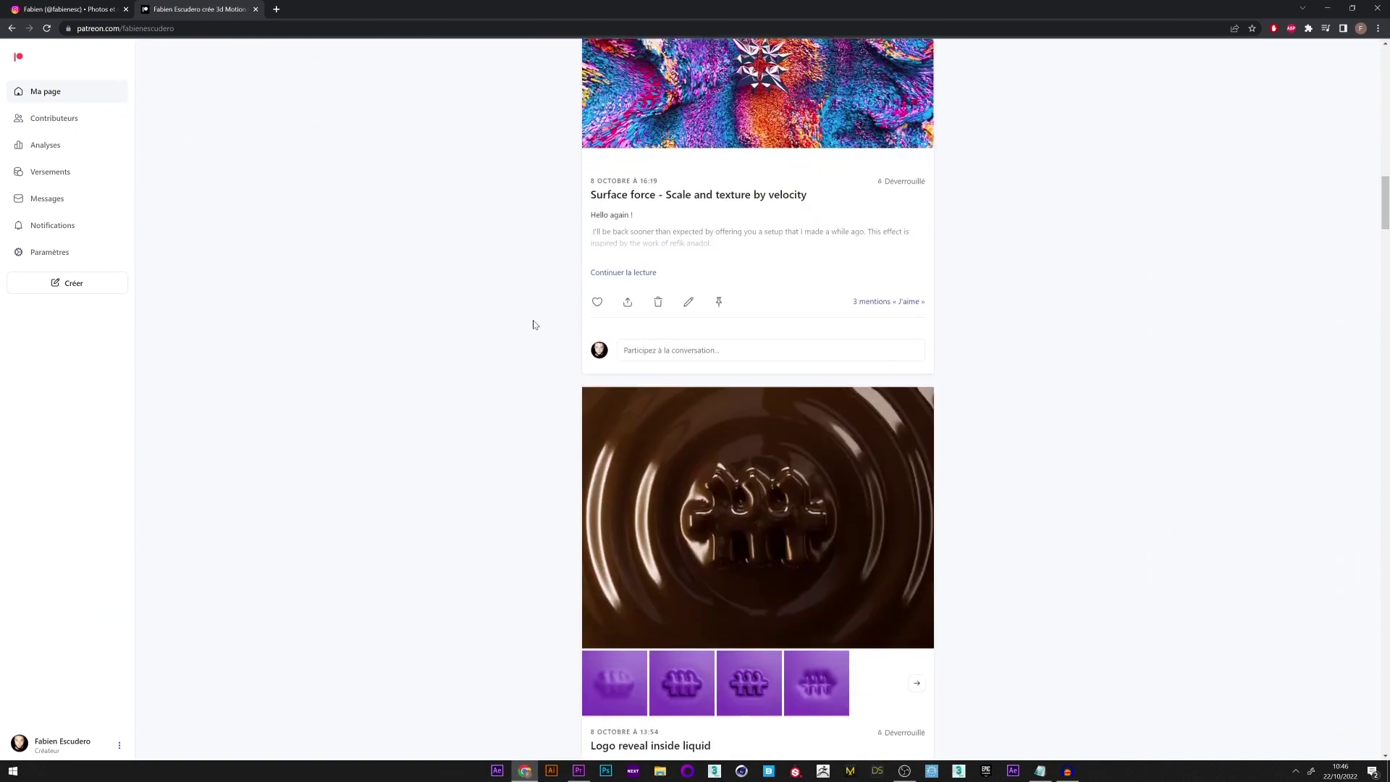
scroll(534, 325, "down", 14)
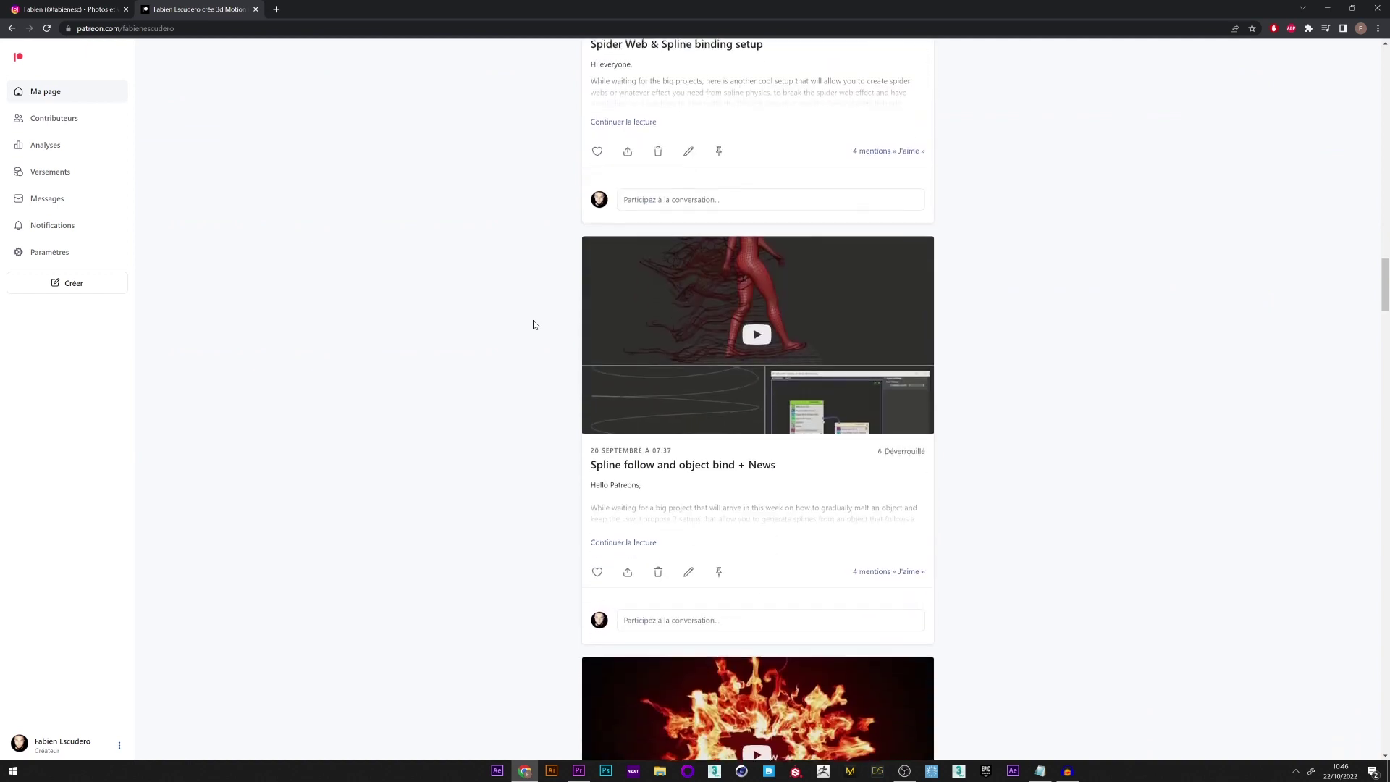
scroll(534, 325, "down", 15)
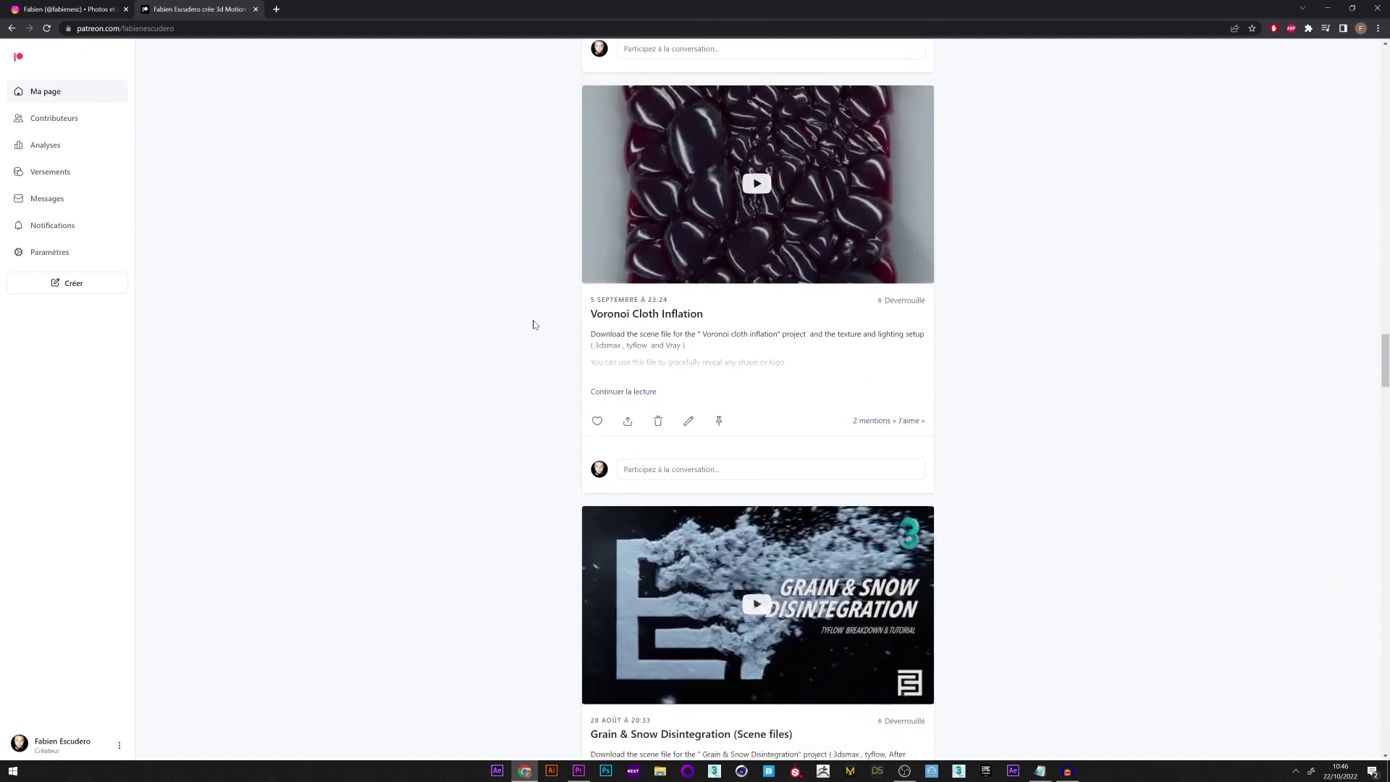
scroll(534, 324, "down", 15)
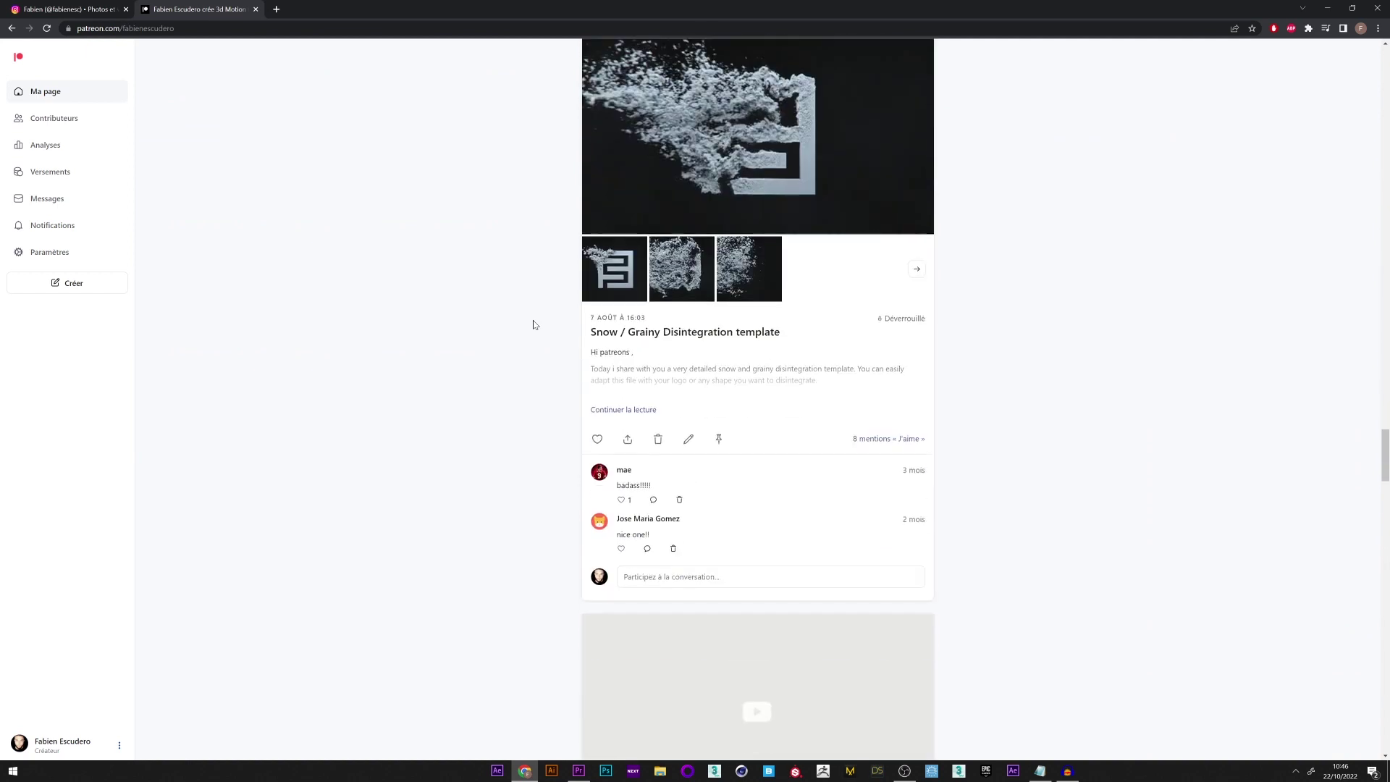
scroll(533, 324, "down", 15)
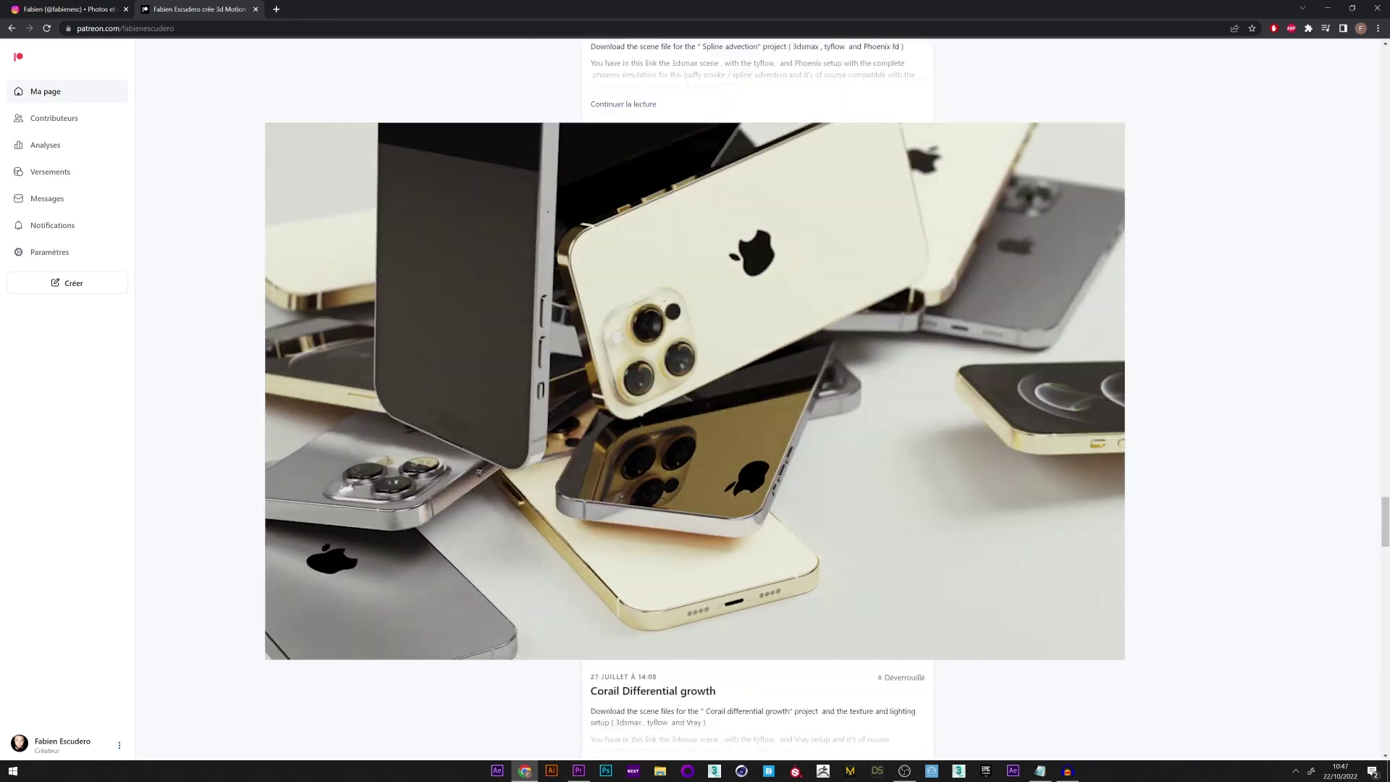
scroll(534, 324, "down", 15)
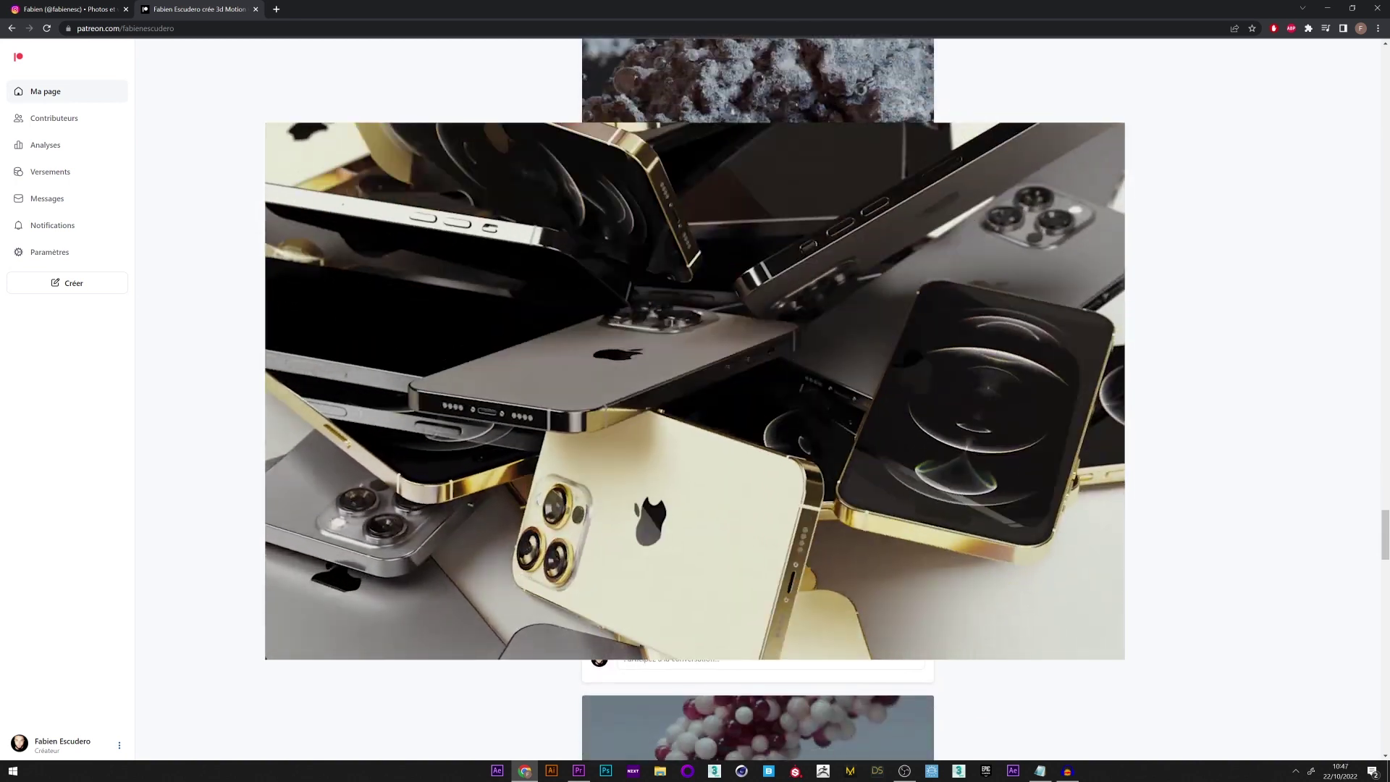
scroll(534, 324, "down", 9)
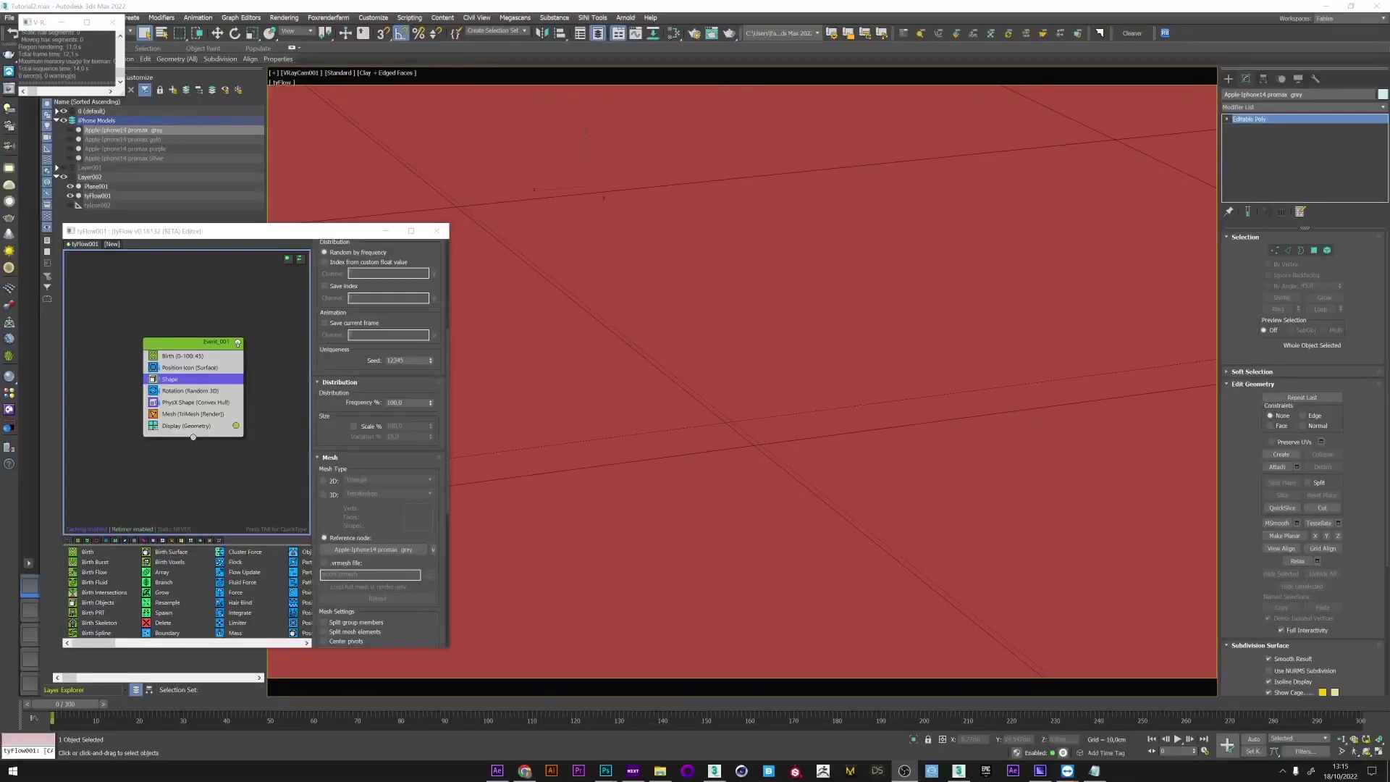
- Move the animation to frame 156 and bring the Shape operator's shape list into view
left_click_drag(64, 712, 747, 672)
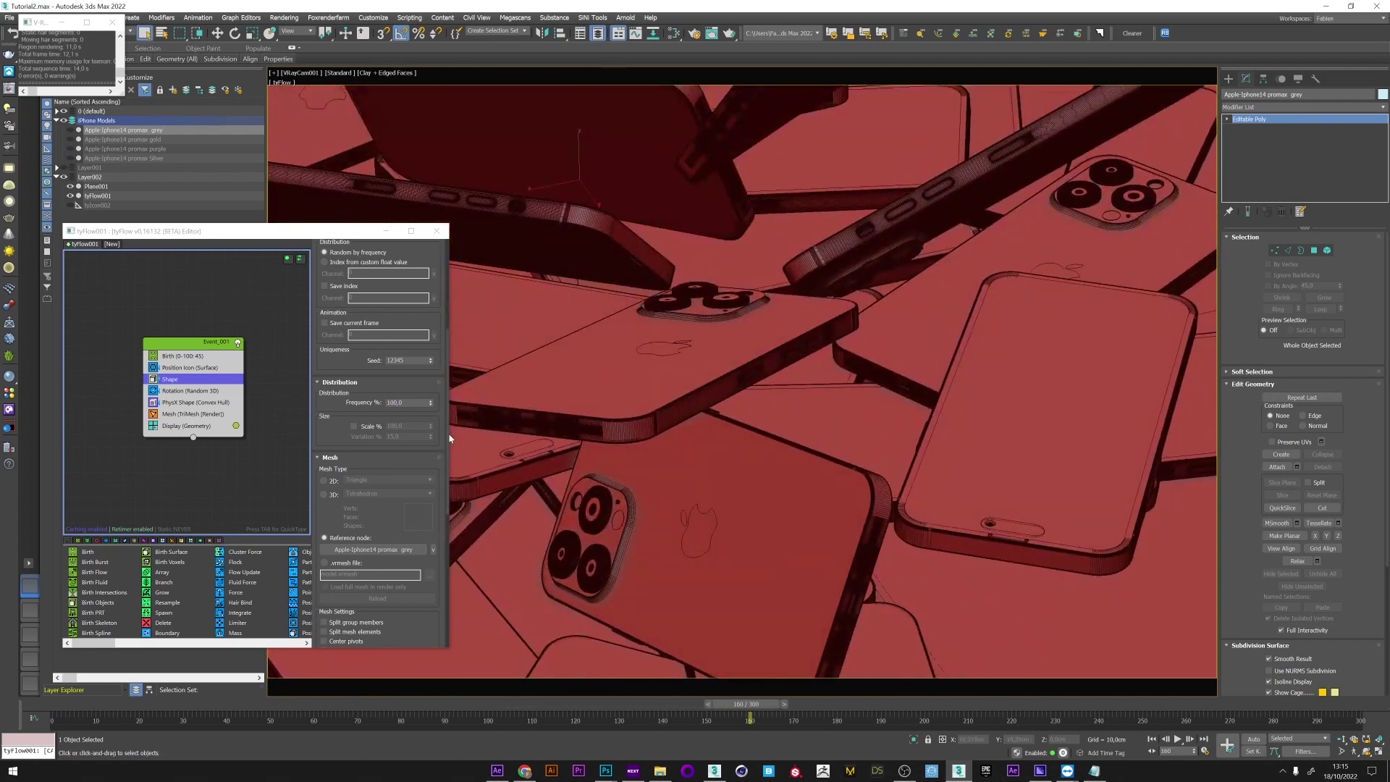
scroll(418, 274, "up", 5)
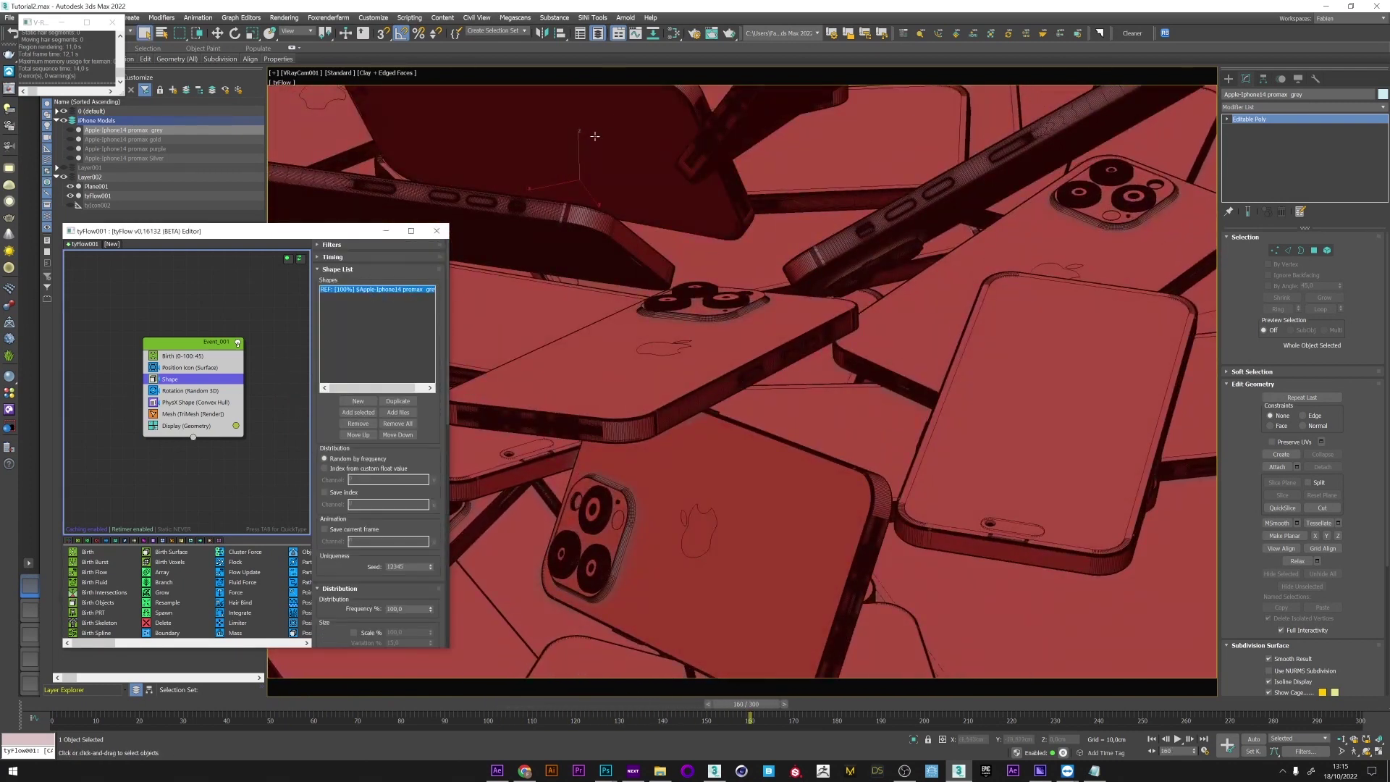
mouse_move(748, 706)
left_mouse_down()
mouse_move(341, 683)
mouse_move(747, 712)
left_mouse_up()
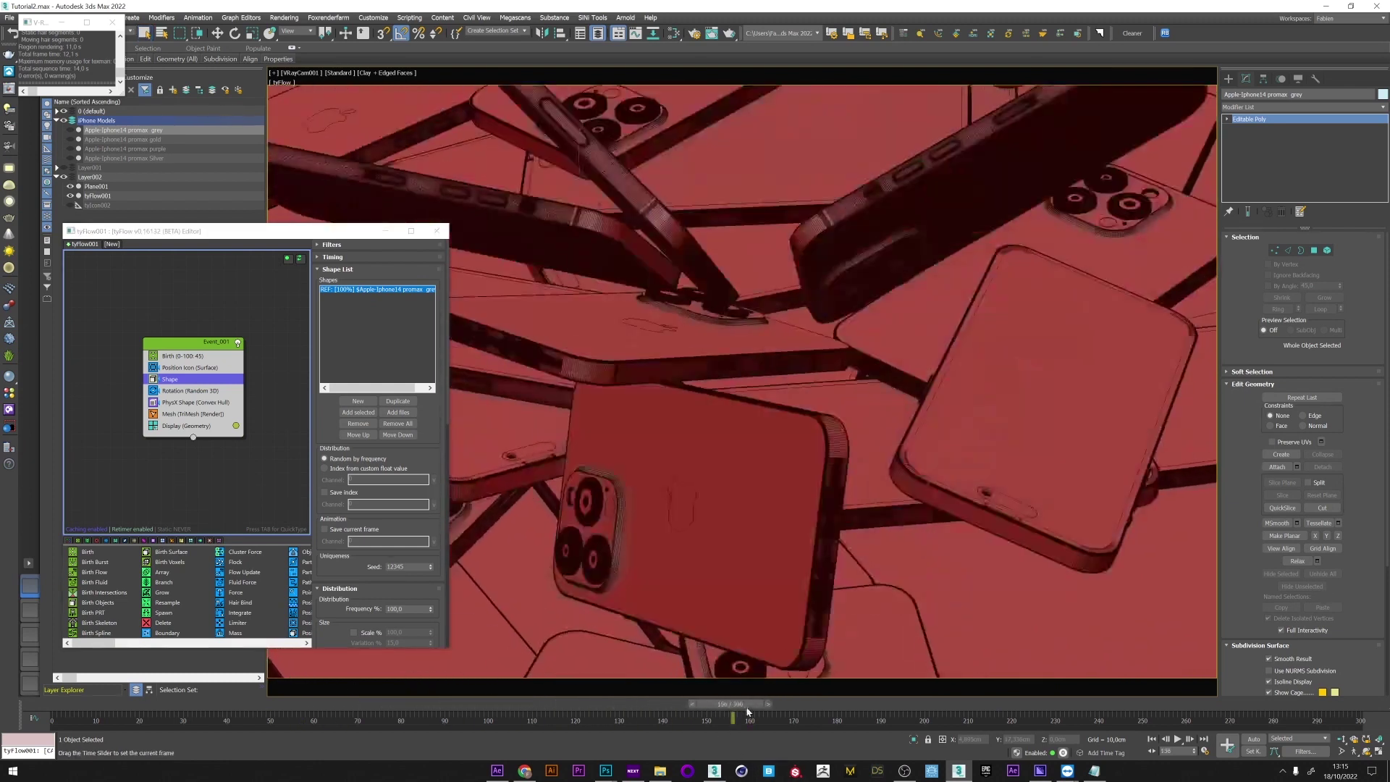
- Render frame 156 in the V-Ray Frame Buffer with its layers and stats section hidden
left_click(63, 24)
left_click(9, 90)
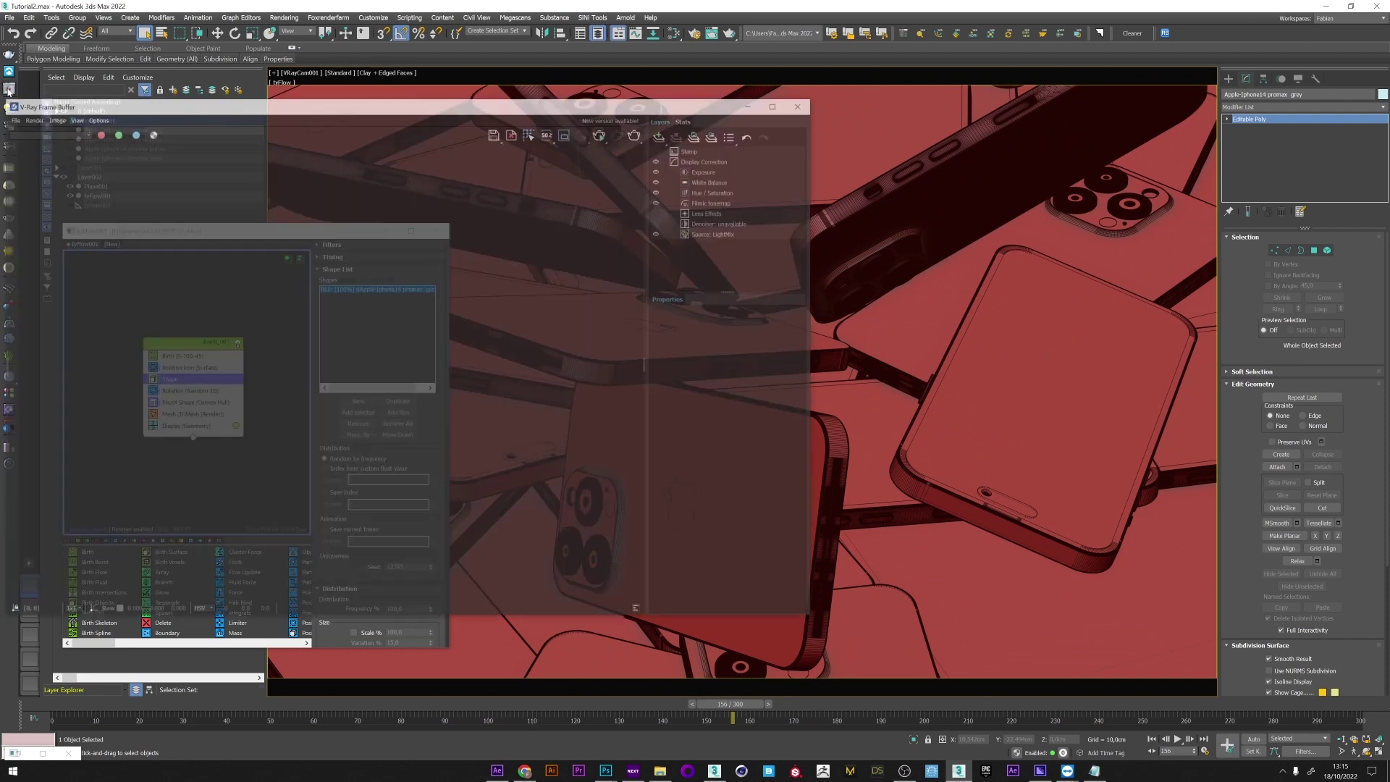
left_click(1029, 178)
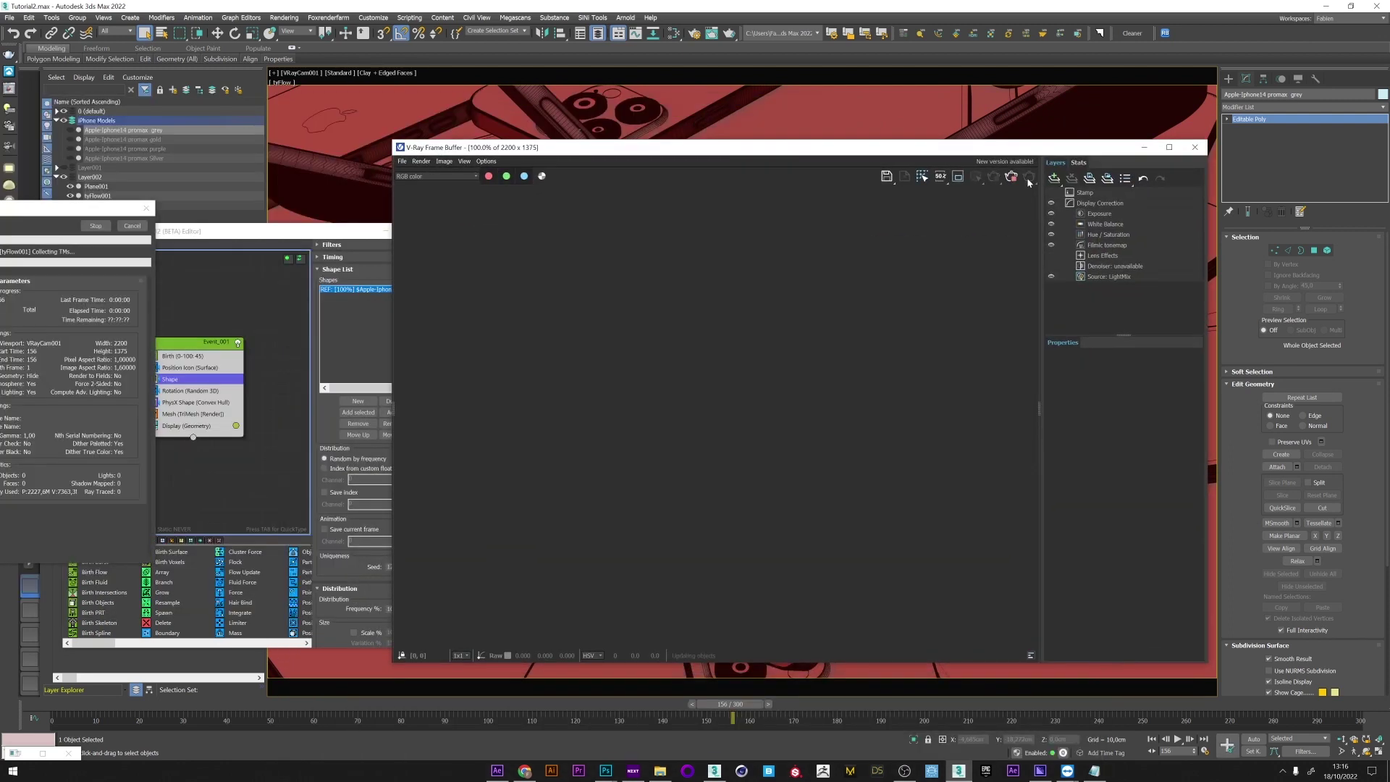
middle_click_drag(708, 314, 818, 362)
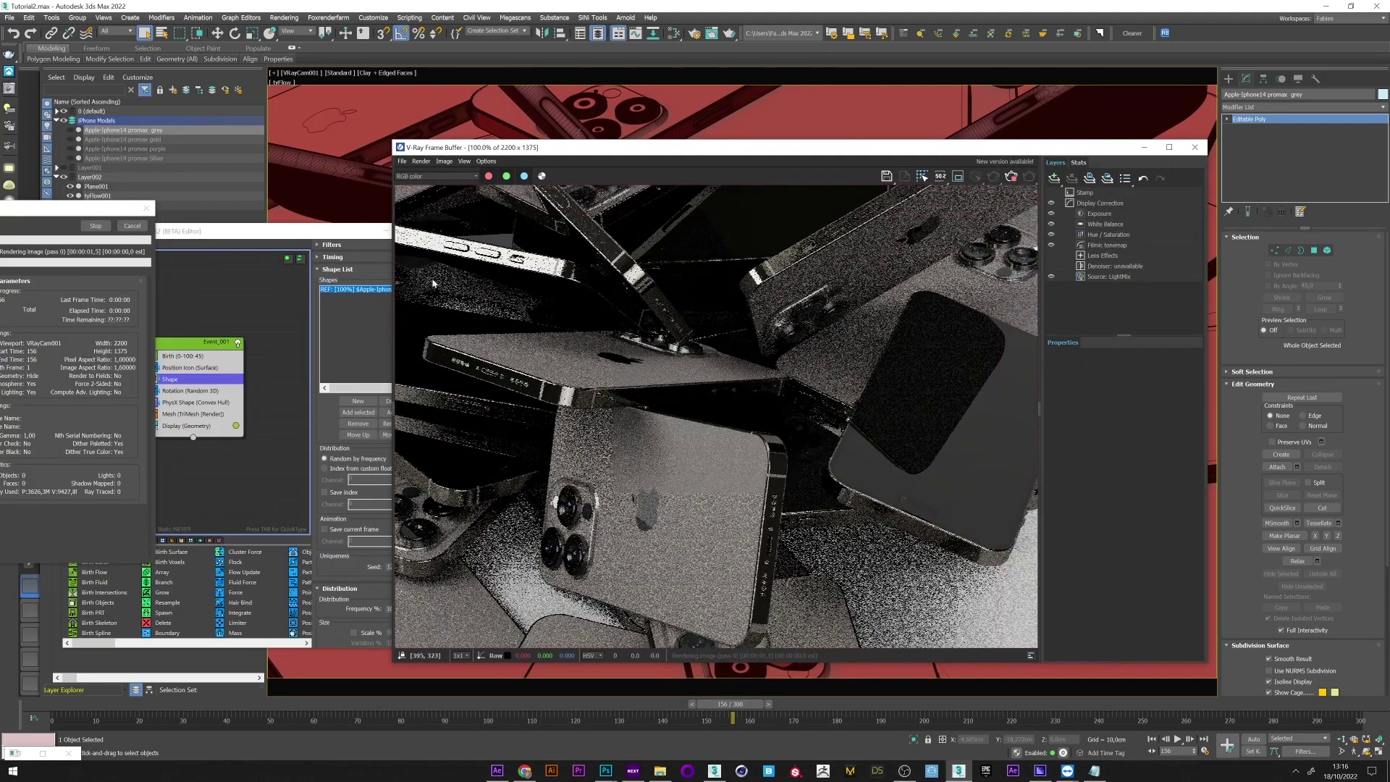
left_click(1039, 409)
scroll(798, 354, "down", 1)
scroll(798, 354, "up", 1)
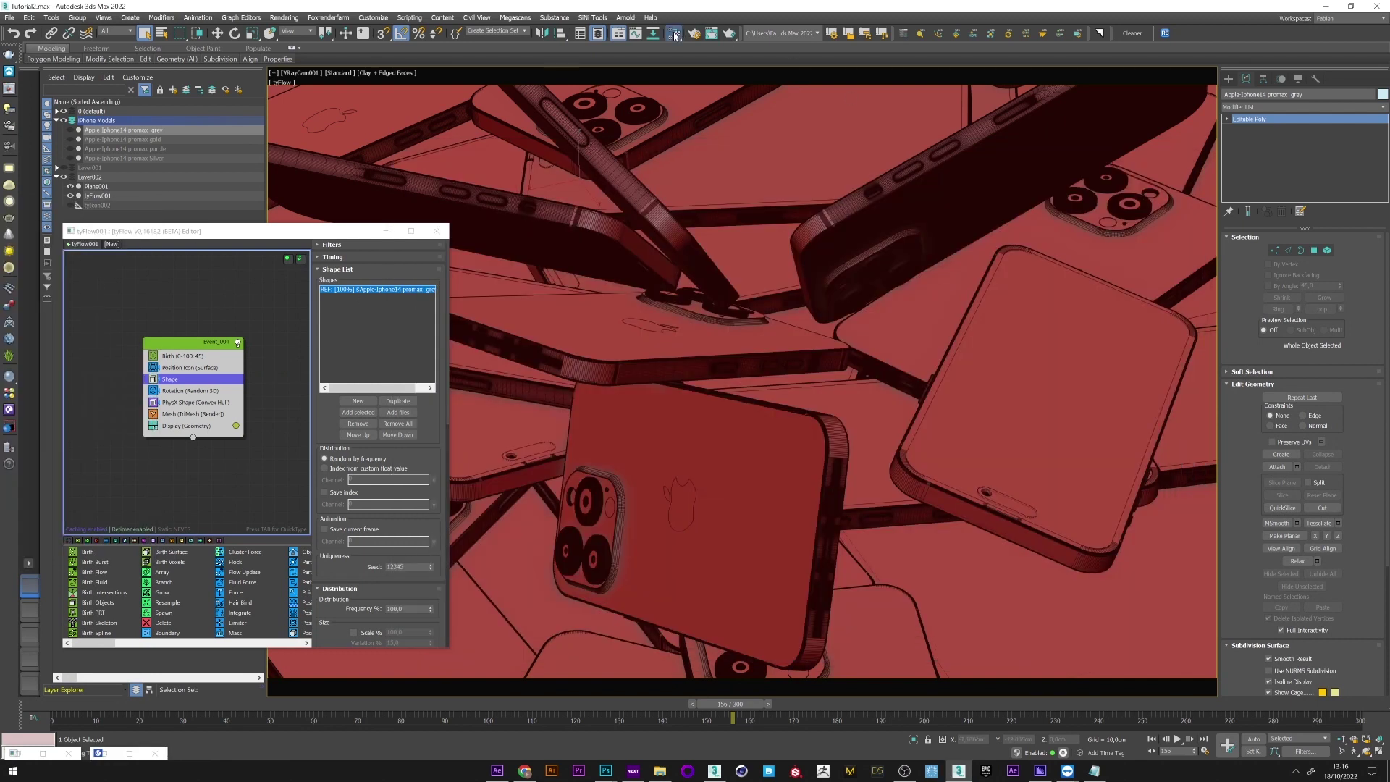
- Open the Slate Material Editor and show the parameters of the grey iPhone's Multi/Sub-Object material
left_click(675, 36)
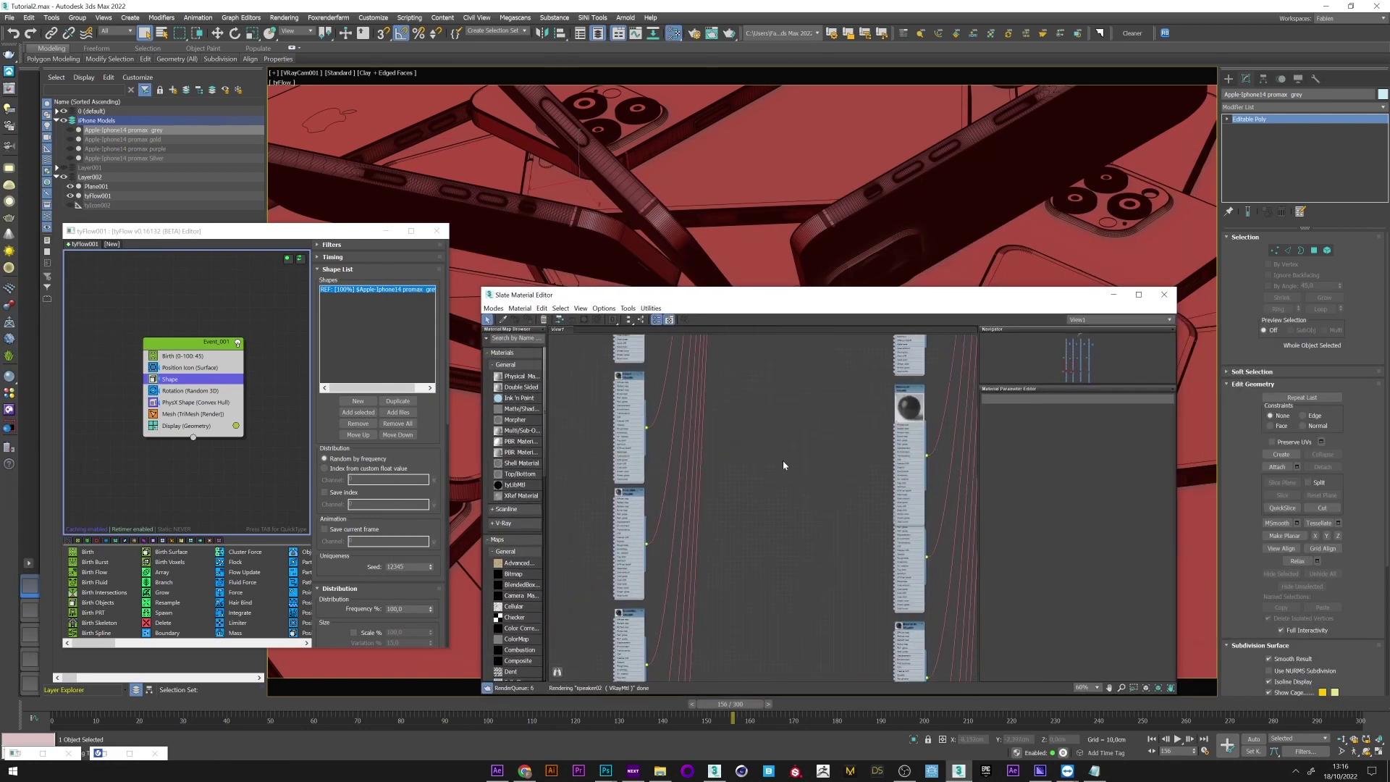
middle_click_drag(782, 466, 759, 594)
scroll(755, 463, "down", 5)
middle_click_drag(764, 507, 703, 475)
scroll(703, 476, "up", 6)
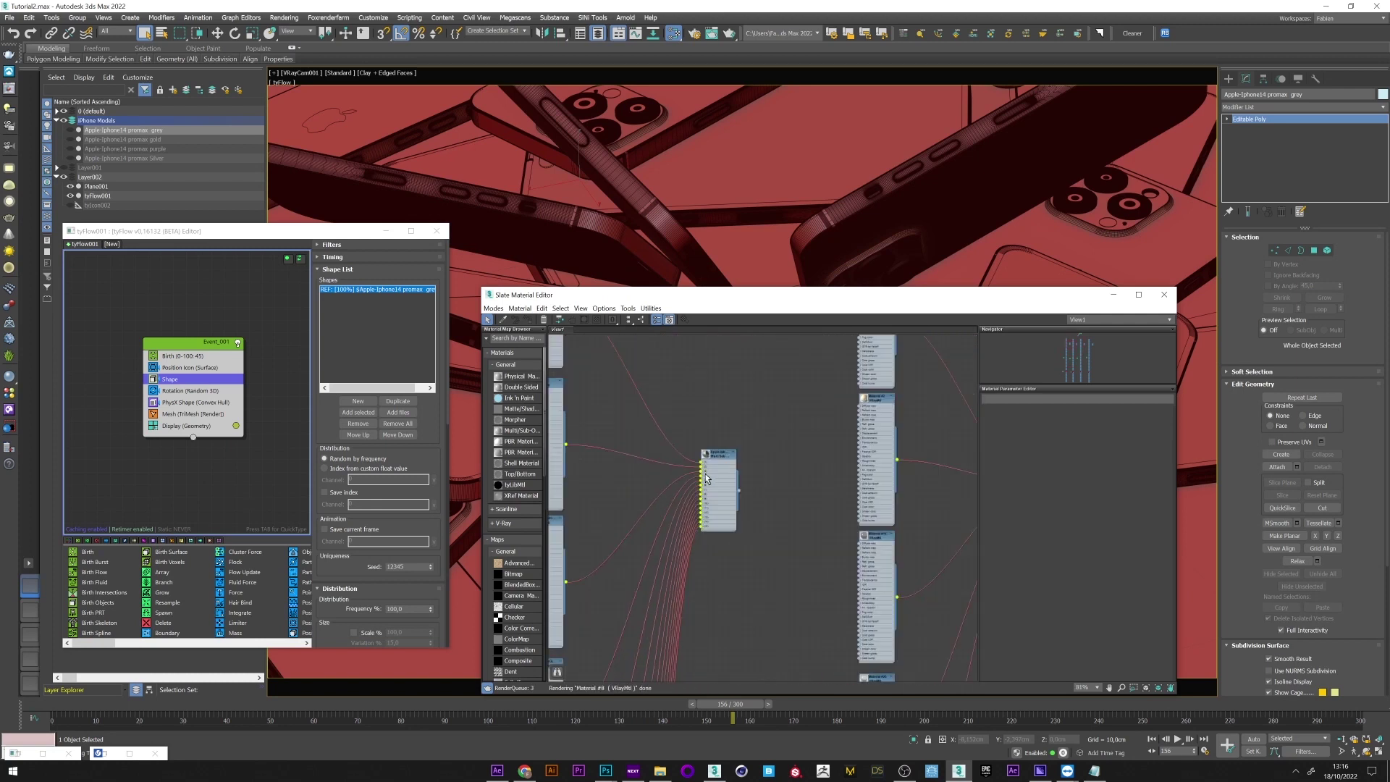
double_click(708, 480)
scroll(728, 426, "up", 2)
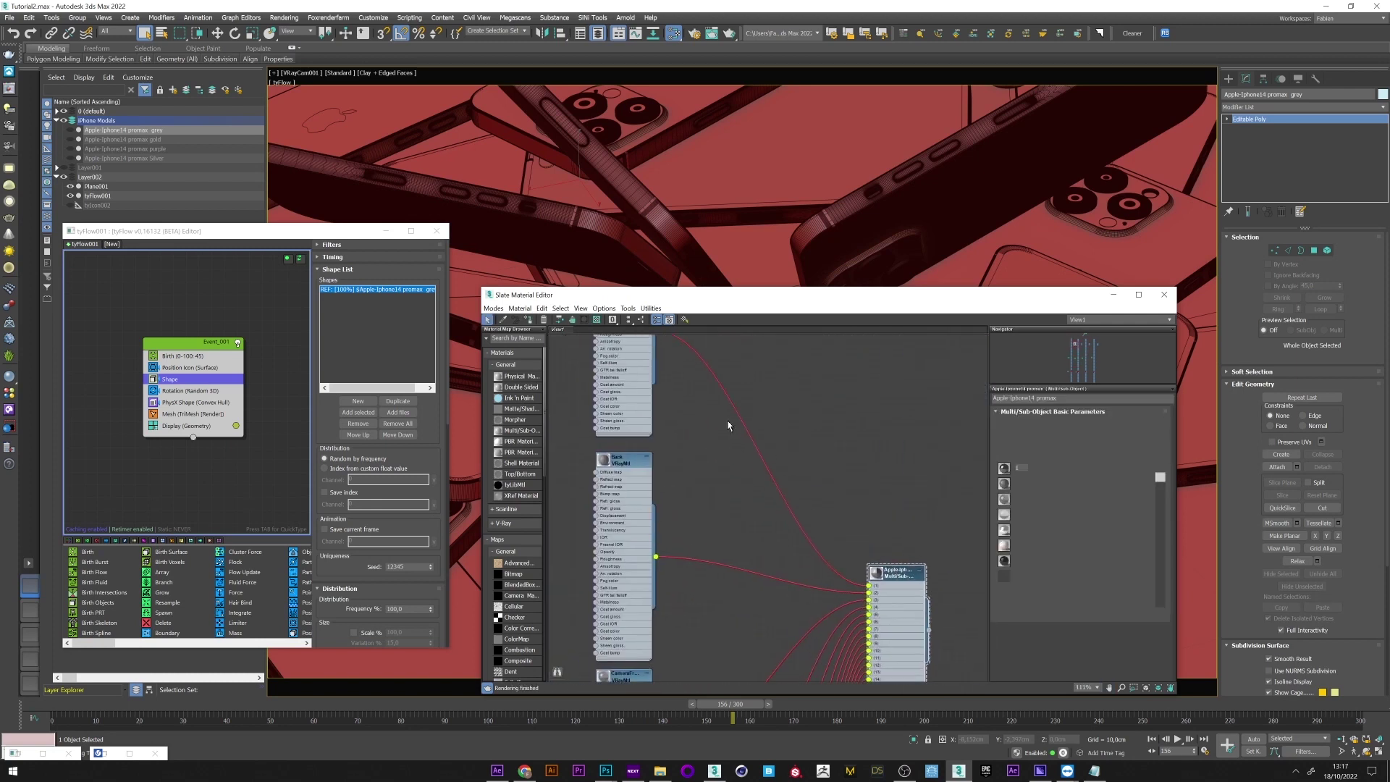
- Create a new Multi/Sub-Object material in free space of the node graph and set its number of sub-materials to 2
middle_click_drag(728, 426, 747, 519)
scroll(727, 462, "down", 1)
middle_click_drag(726, 462, 711, 525)
middle_click_drag(909, 542, 714, 497)
scroll(854, 505, "down", 2)
middle_click_drag(854, 505, 782, 454)
scroll(701, 450, "down", 2)
middle_click_drag(653, 488, 712, 567)
scroll(688, 435, "up", 2)
right_click(722, 424)
mouse_move(760, 431)
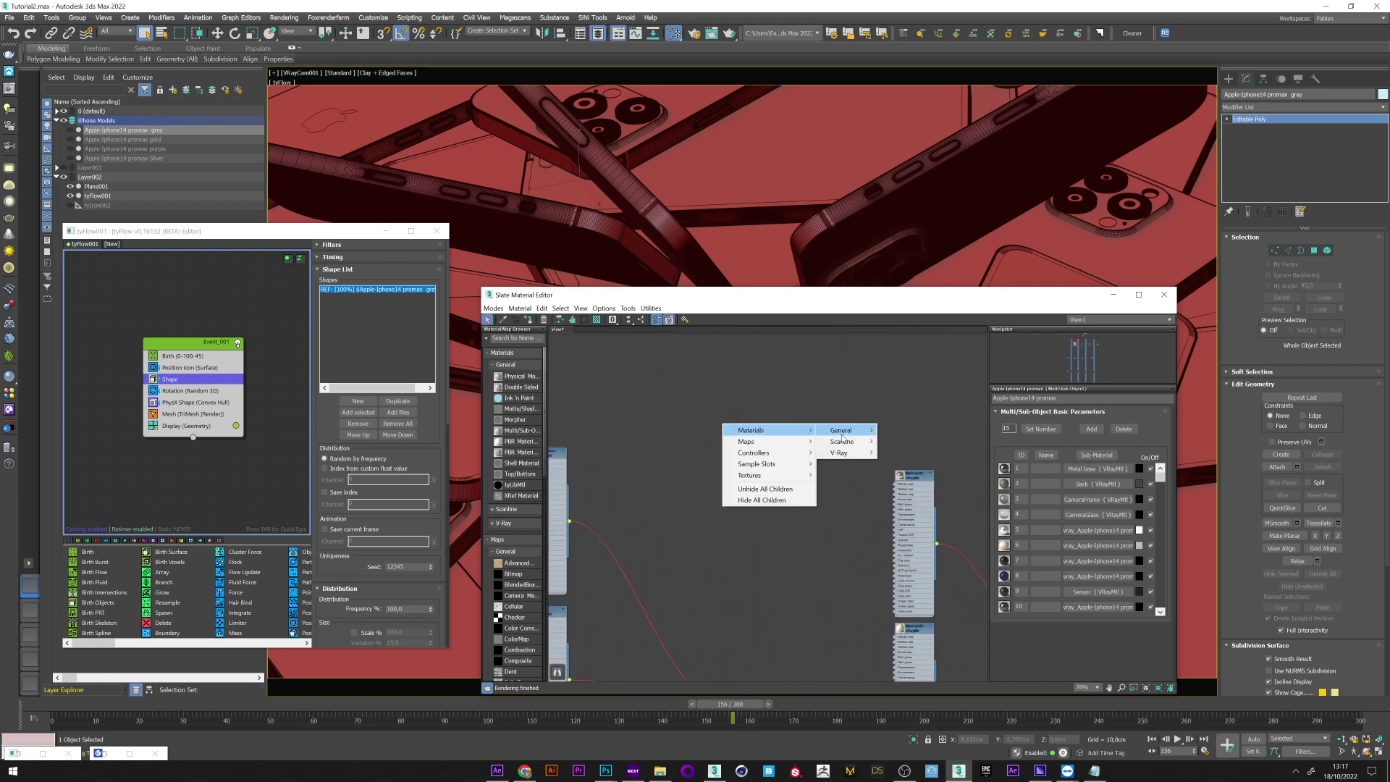
mouse_move(842, 430)
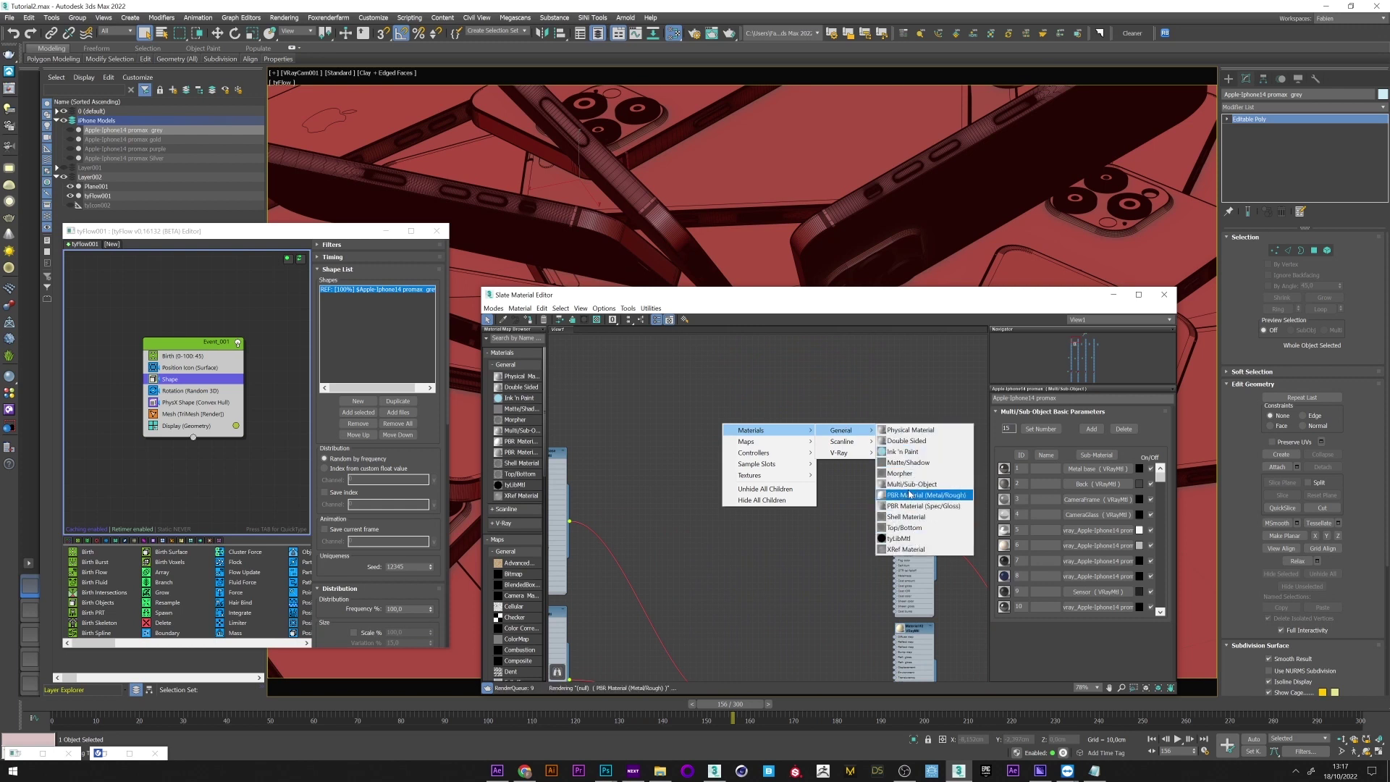
left_click(911, 484)
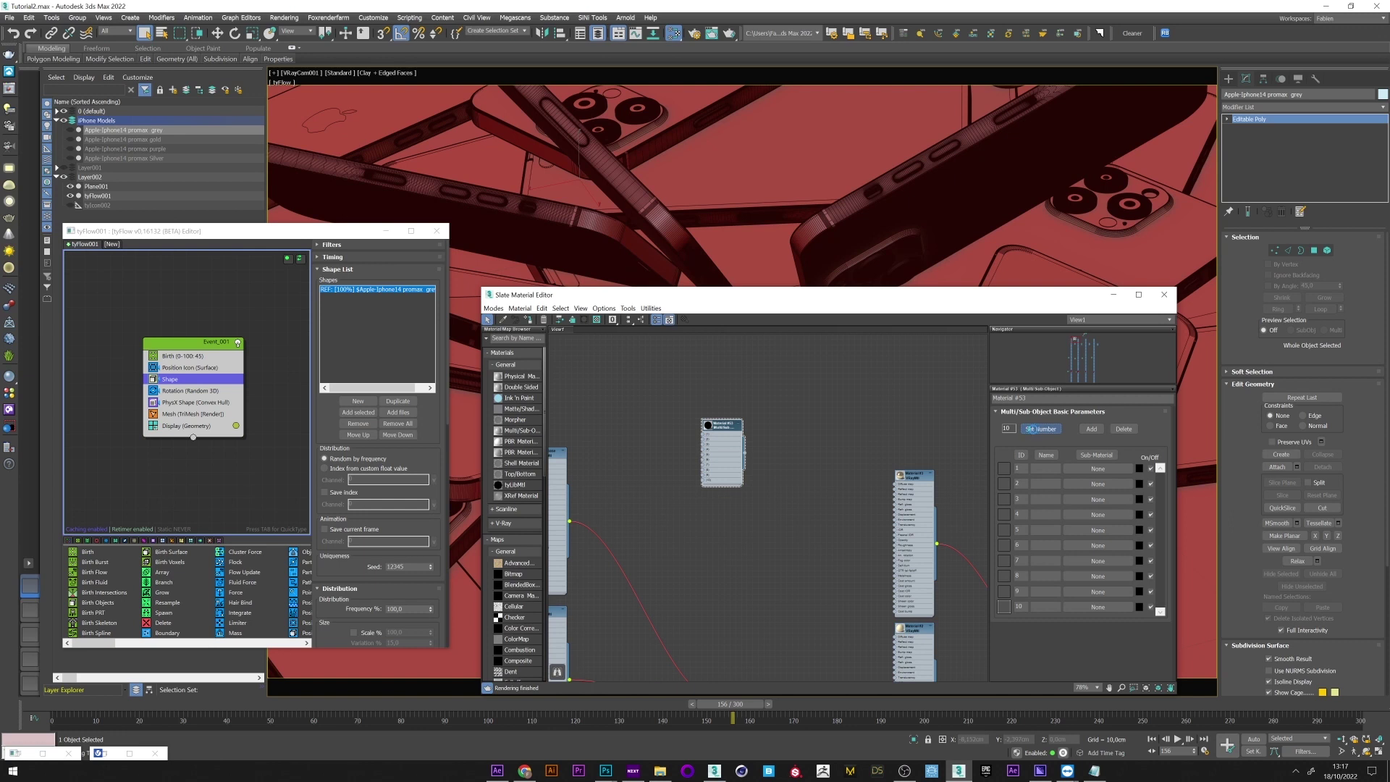
left_click(1040, 430)
type("2")
key("Return")
- Connect the grey iPhone material to slot 1 and the second iPhone Multi/Sub-Object material to slot 2, and assign the combined material to tyFlow001
middle_click_drag(692, 502, 705, 454)
scroll(721, 608, "up", 1)
middle_click_drag(821, 589, 627, 493)
left_click_drag(644, 481, 941, 459)
middle_click_drag(975, 517, 810, 515)
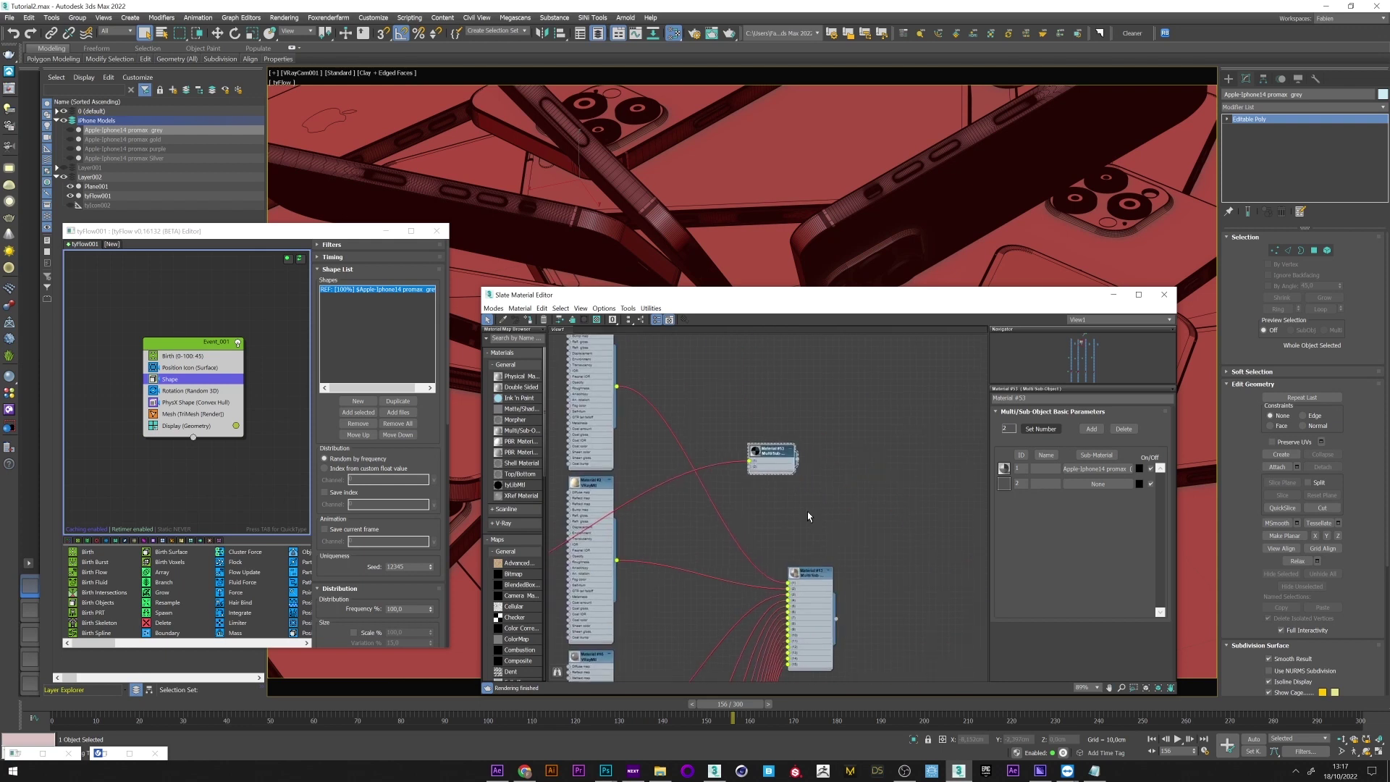
scroll(832, 622, "up", 1)
left_click_drag(750, 442, 828, 429)
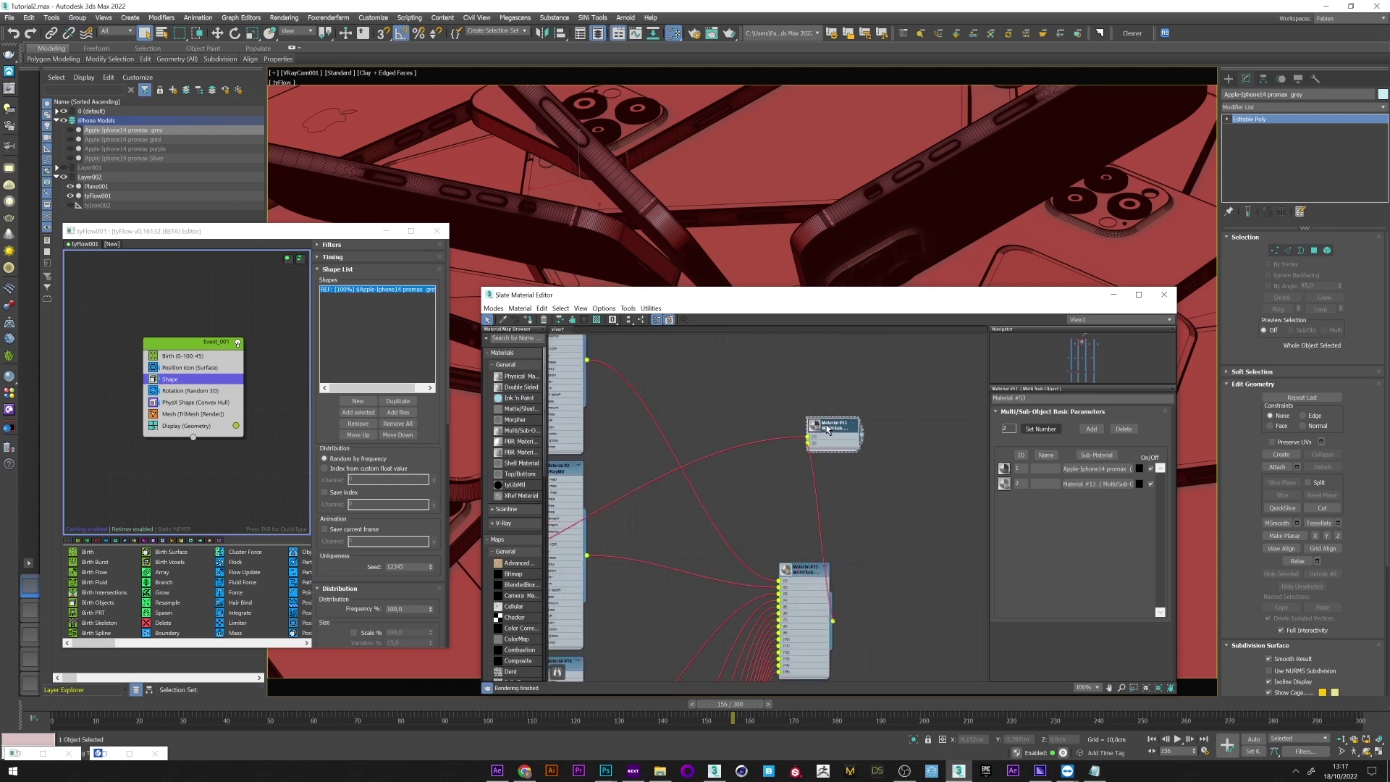
left_click(98, 196)
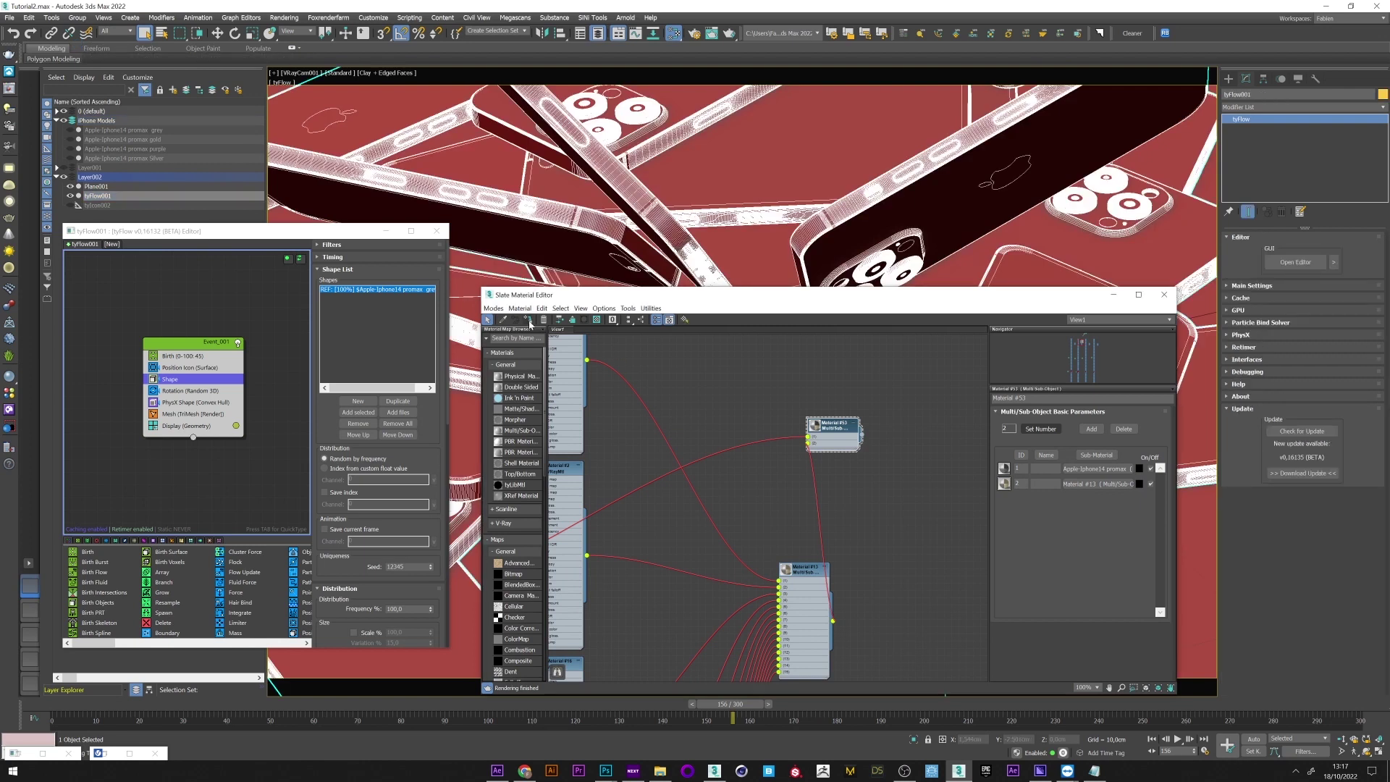
- Insert a Material ID operator before the Mesh operator in Event_001 and set it to Random with minimum 1 and maximum 2
left_click(174, 414)
key("Tab")
type("ma")
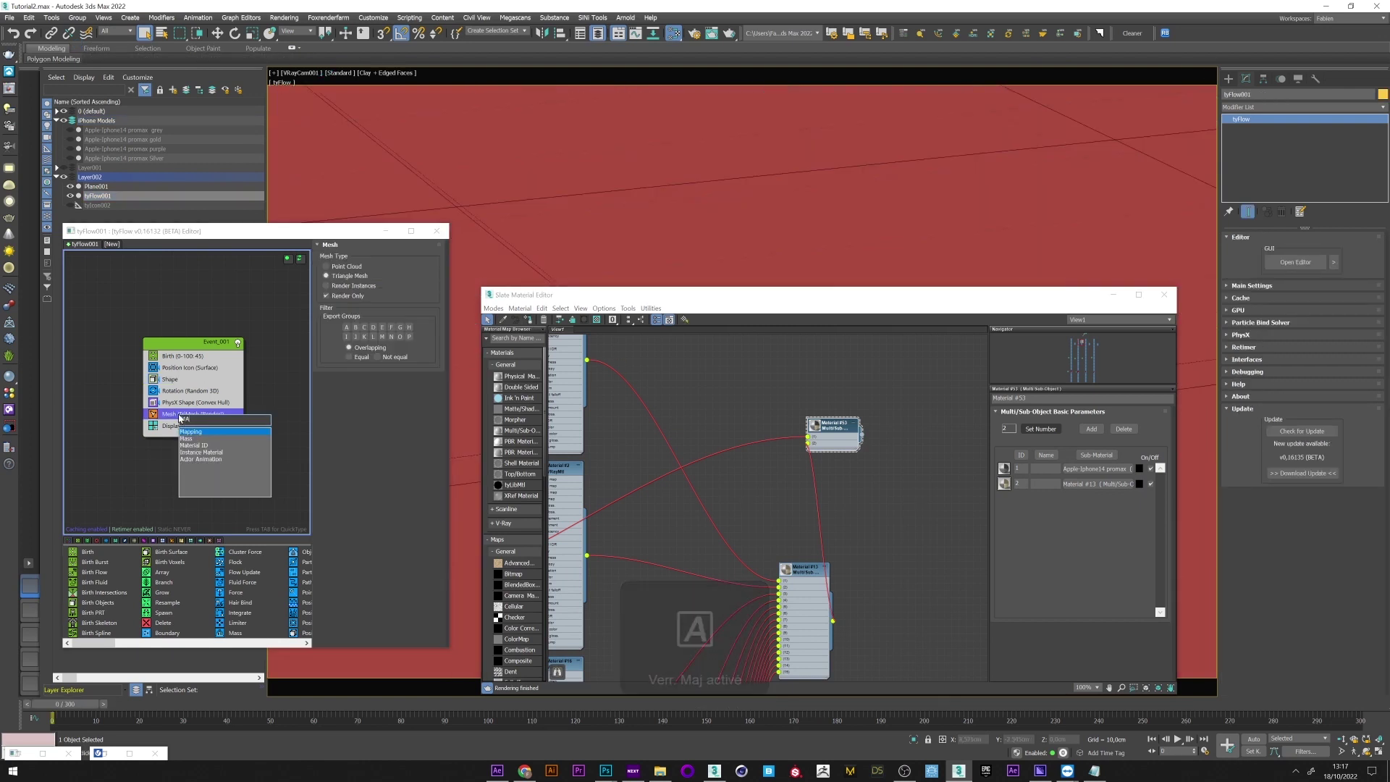
left_click(196, 445)
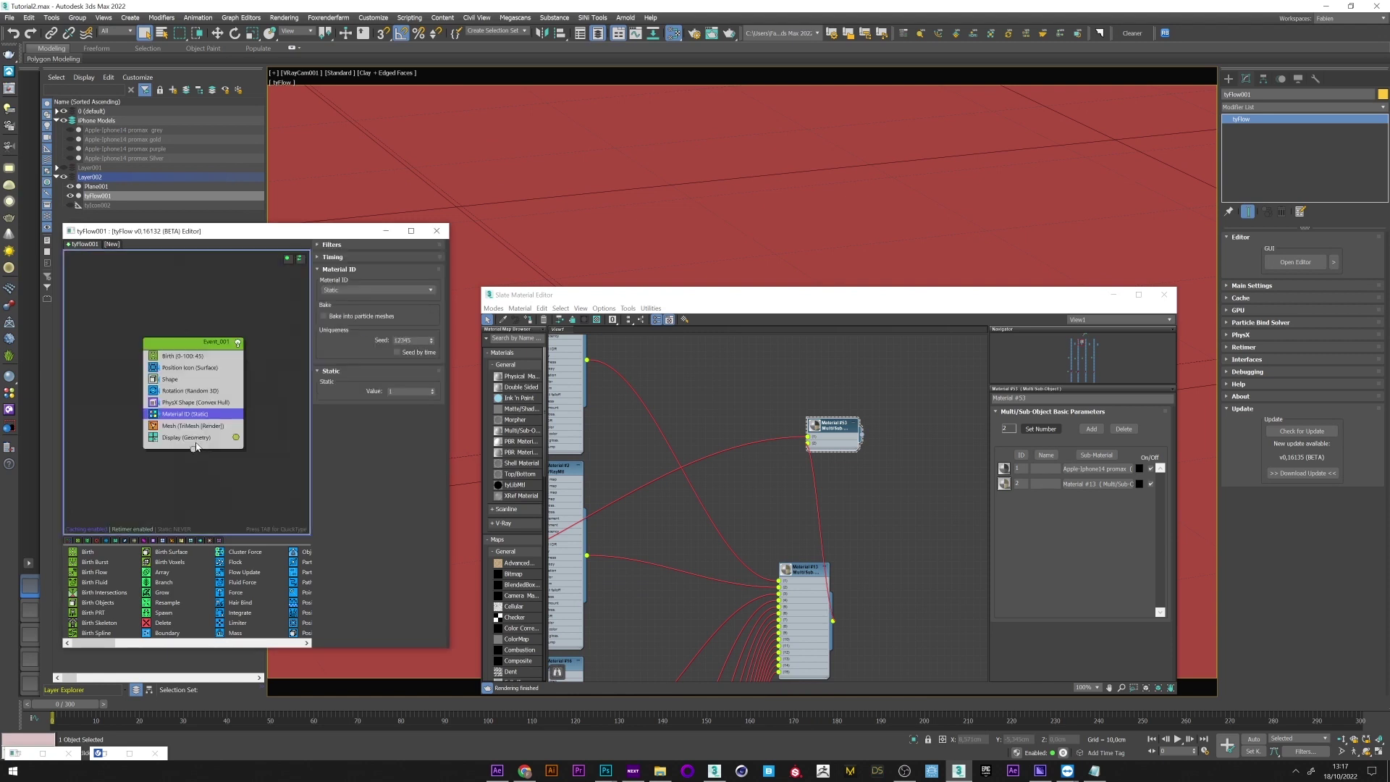
left_click(345, 291)
left_click(335, 306)
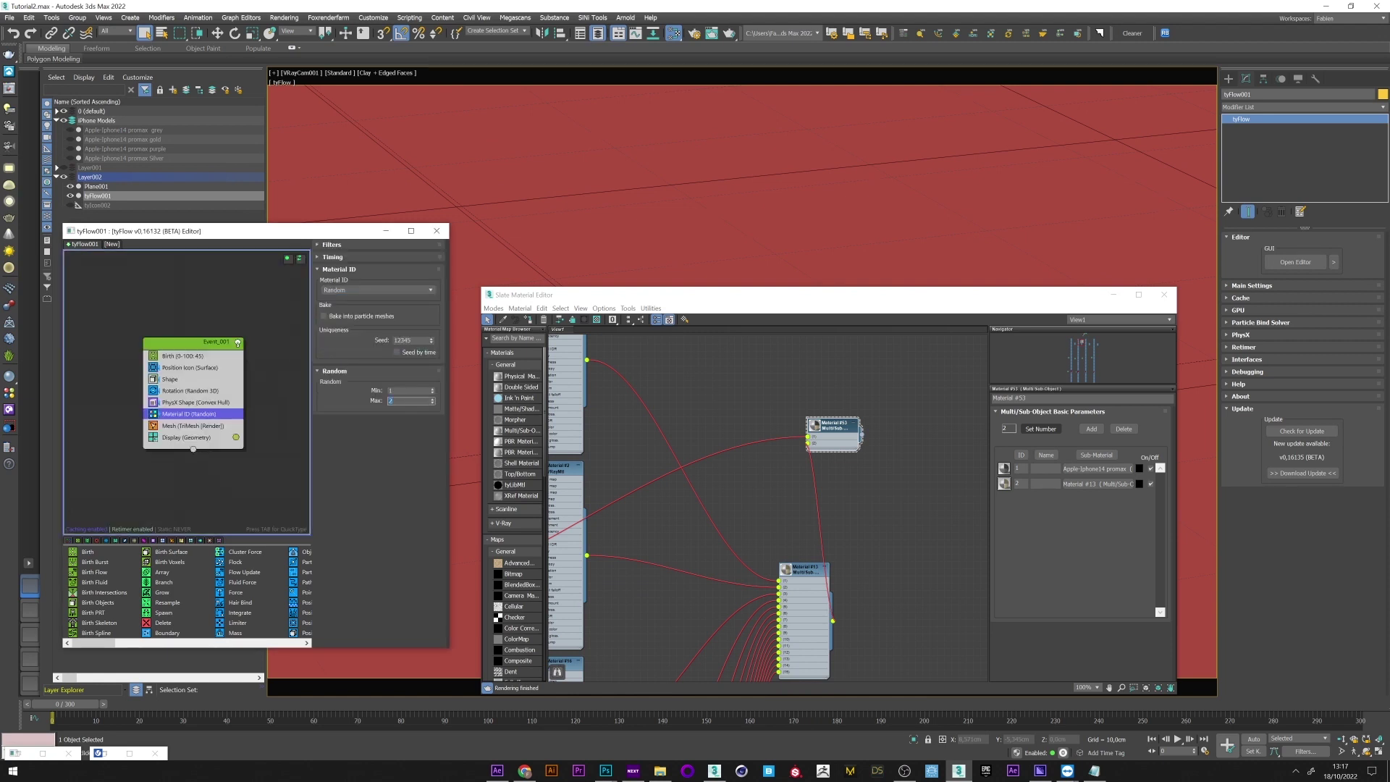
- Move the animation to frame 181 and render it in the V-Ray Frame Buffer
left_click_drag(713, 712, 845, 707)
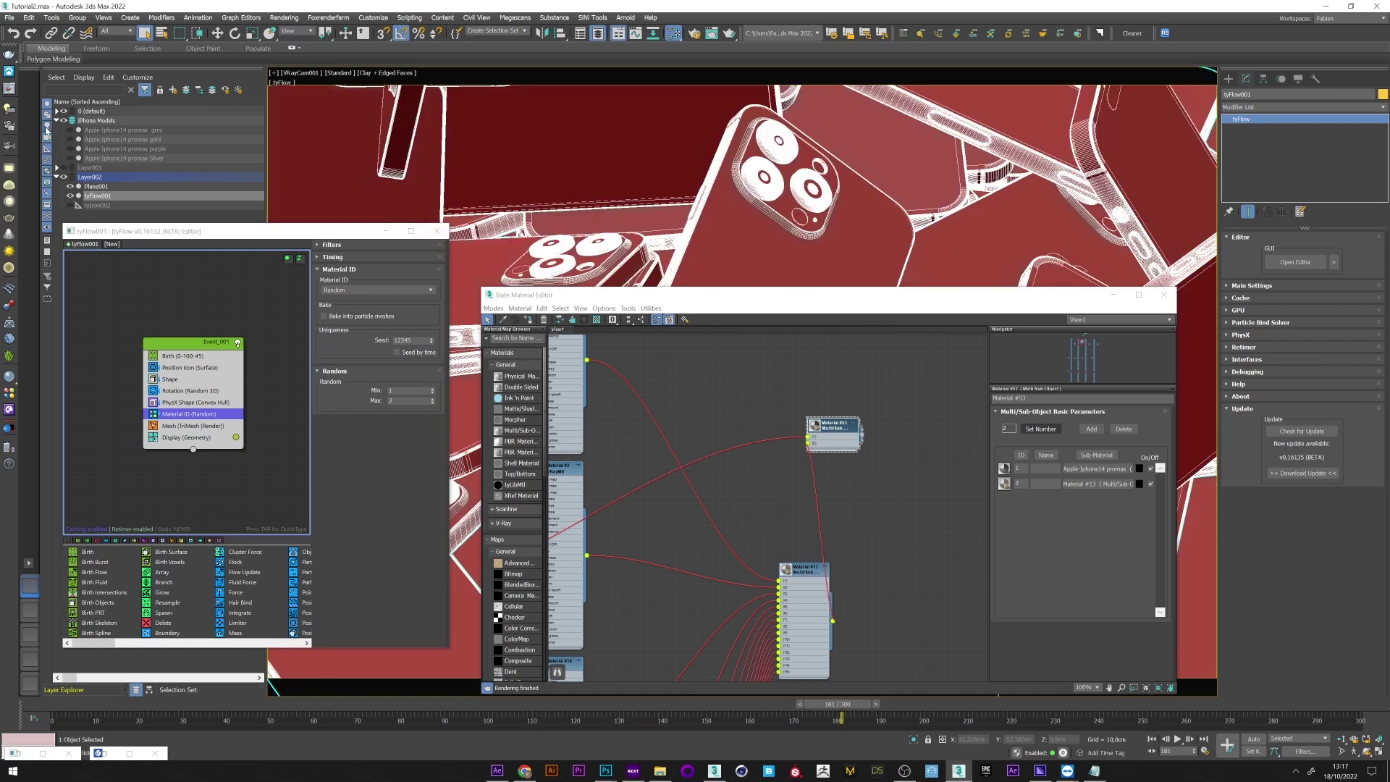
left_click(11, 90)
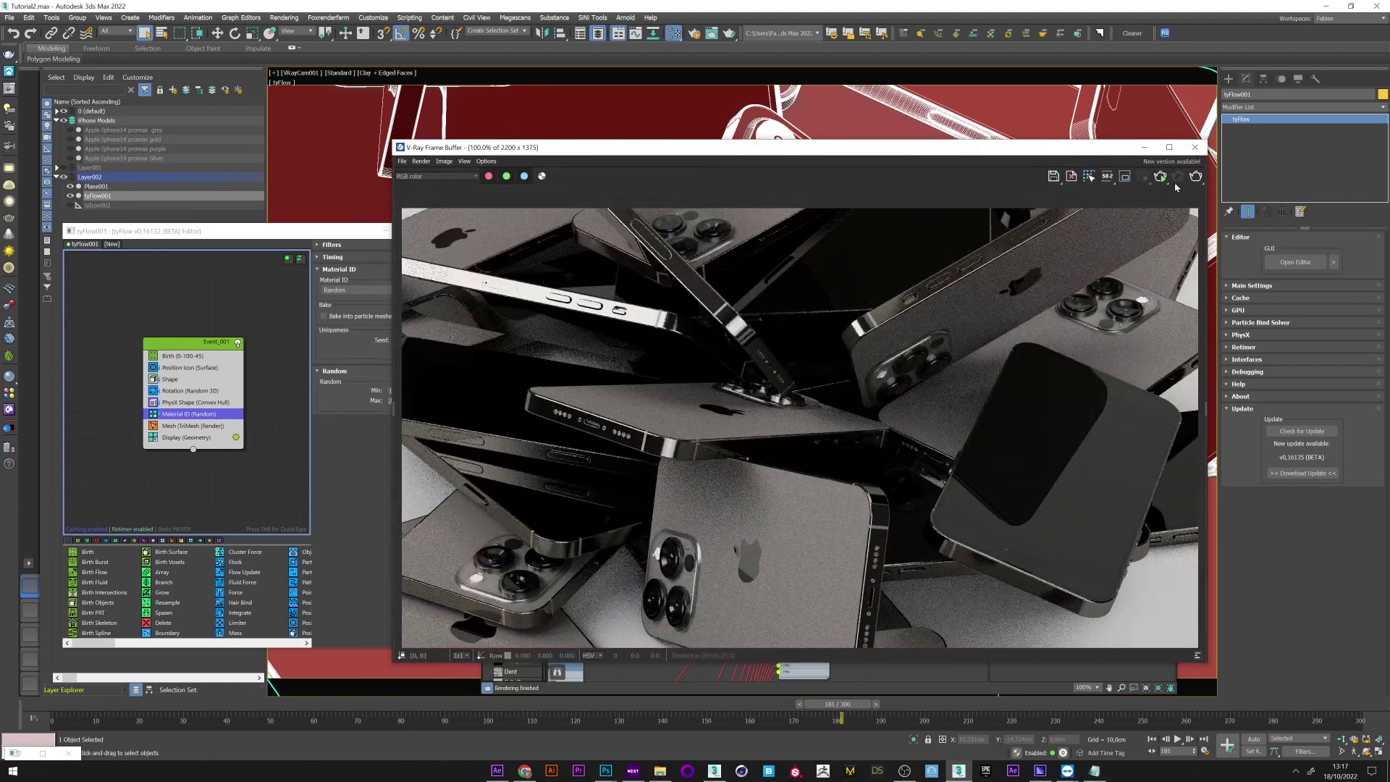
left_click(1196, 177)
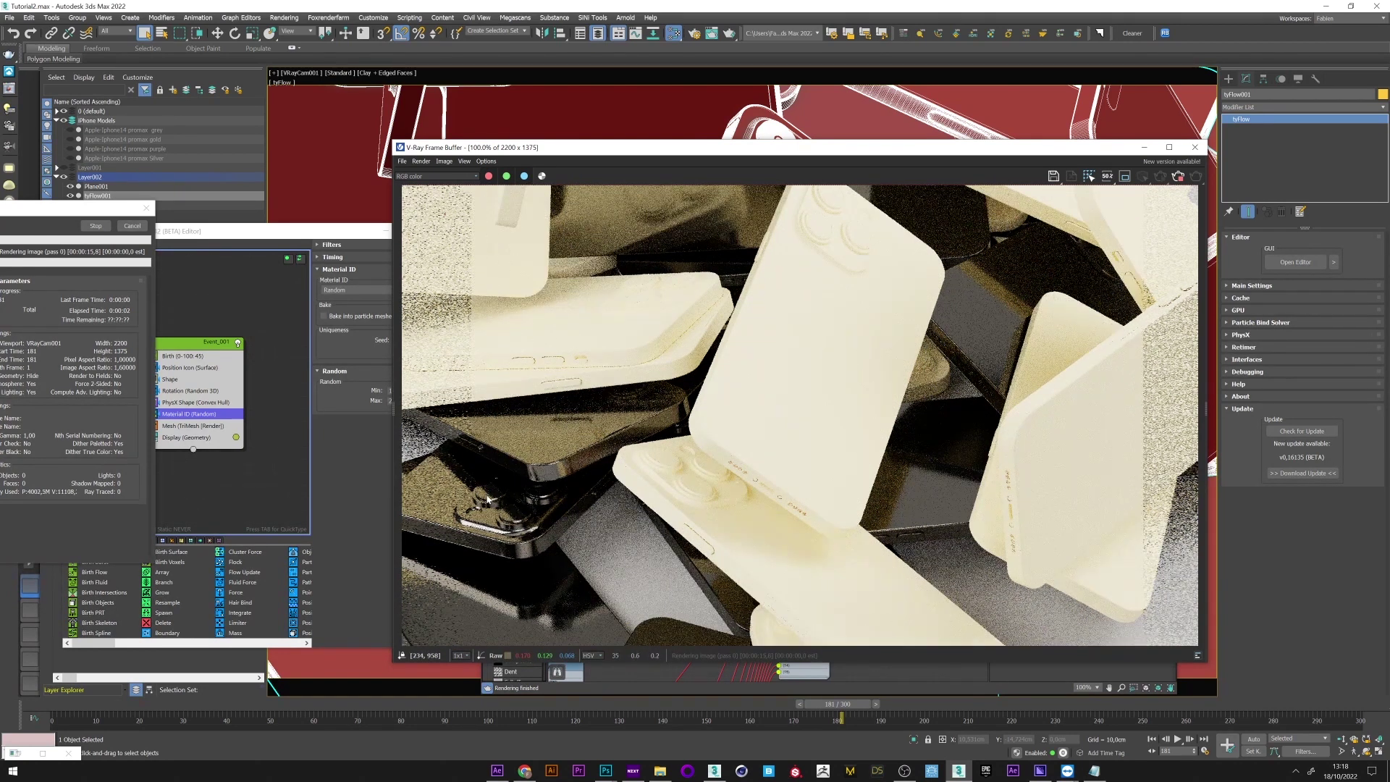
- Stop the render and examine how the two iPhone Multi/Sub-Object materials feed the combined material in the node graph
left_click(1178, 177)
left_click_drag(545, 151, 473, 385)
left_click_drag(668, 295, 591, 175)
middle_click_drag(669, 295, 714, 273)
scroll(778, 293, "up", 1)
left_click_drag(774, 290, 805, 337)
scroll(805, 339, "up", 2)
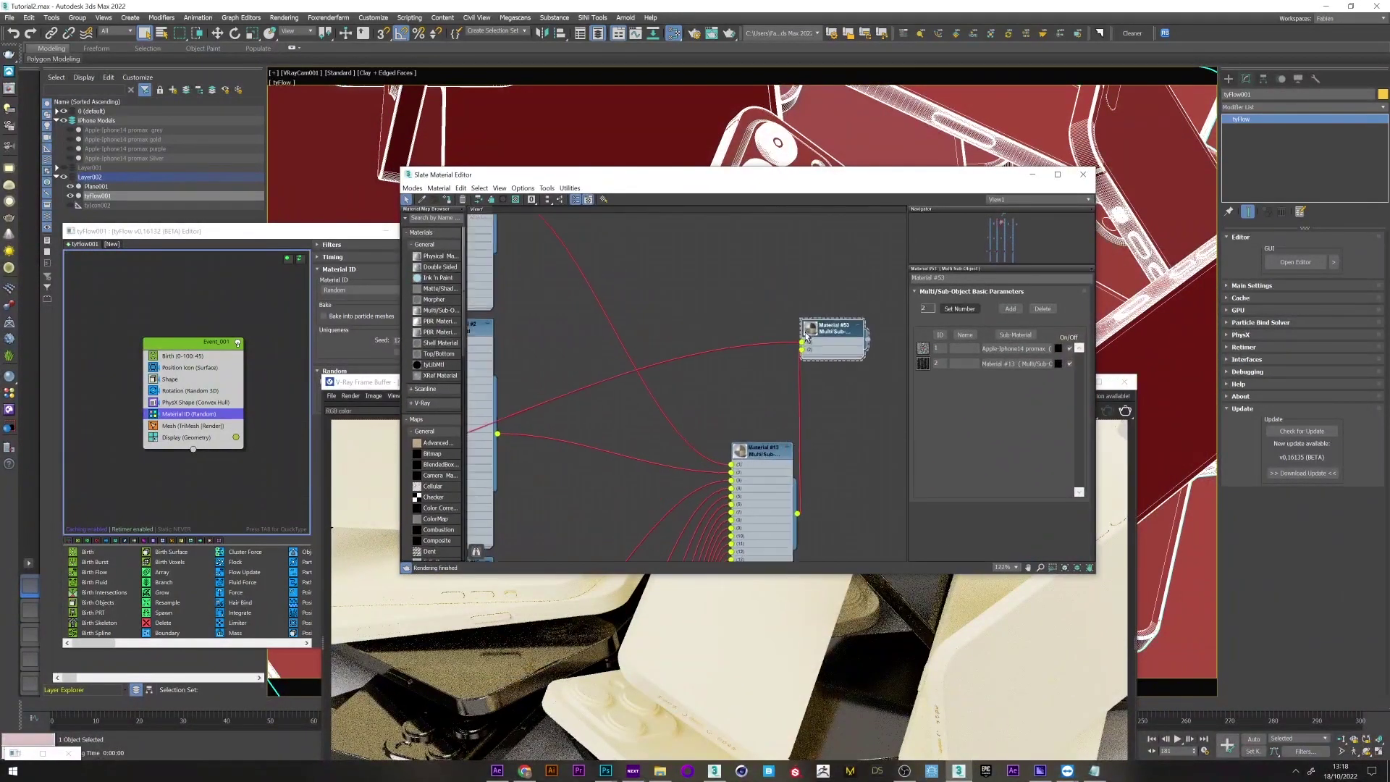
middle_click_drag(732, 452, 749, 361)
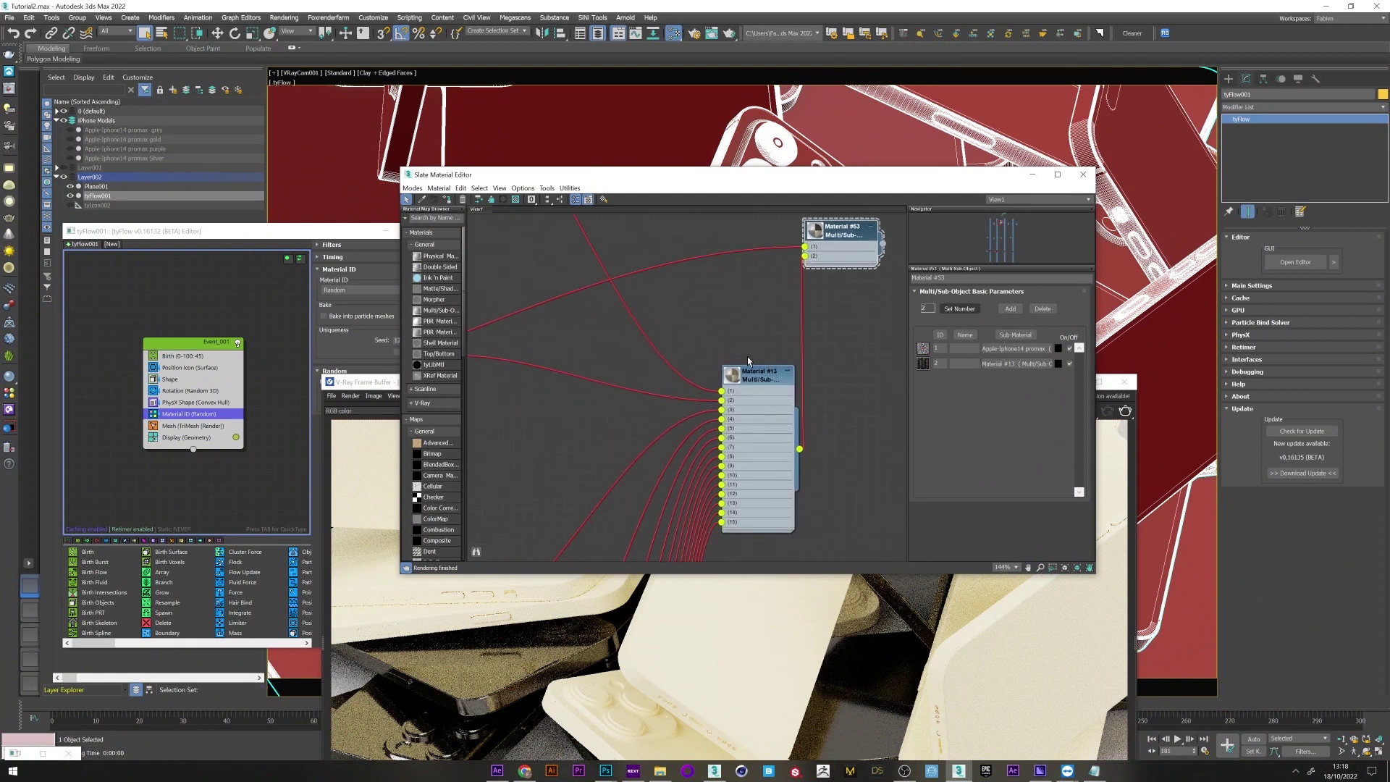
scroll(729, 395, "down", 5)
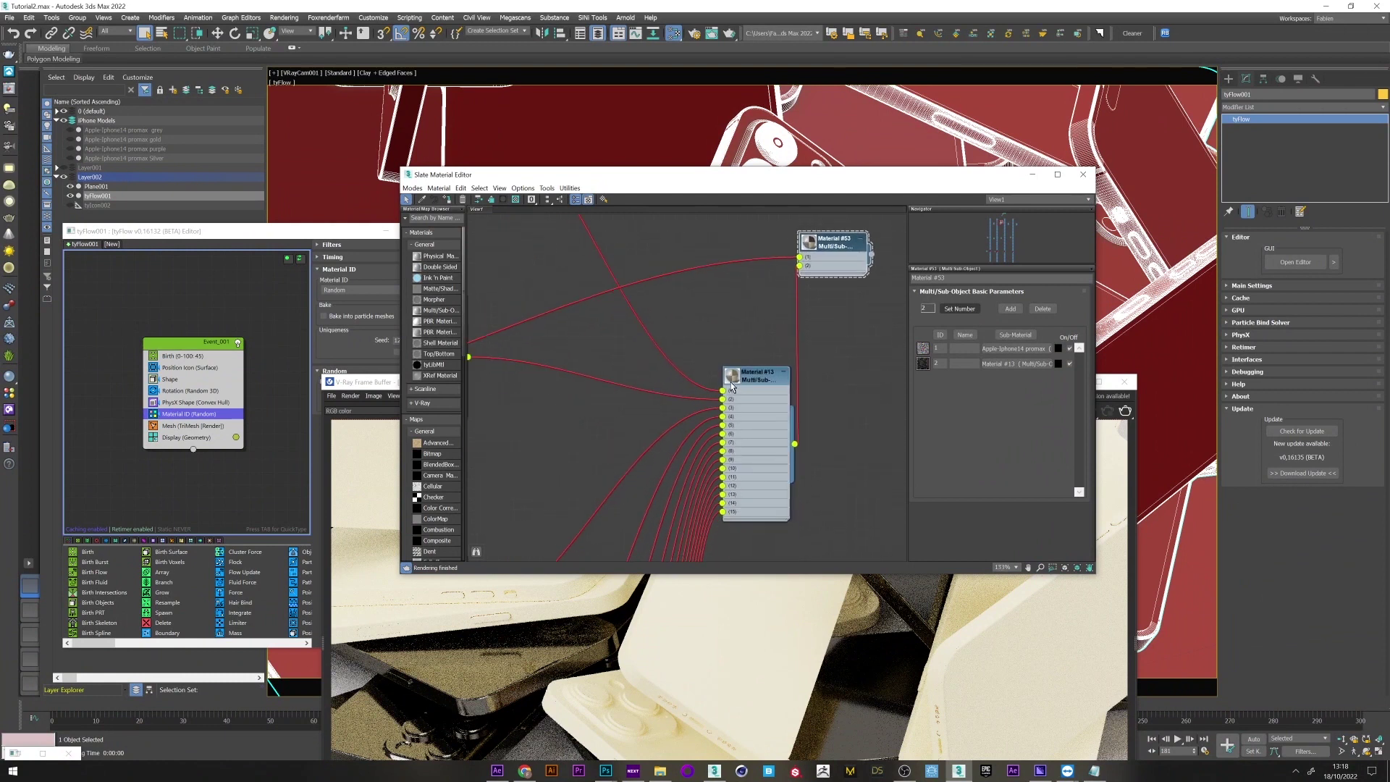
middle_click_drag(677, 370, 769, 360)
middle_click_drag(495, 377, 637, 362)
scroll(622, 365, "up", 3)
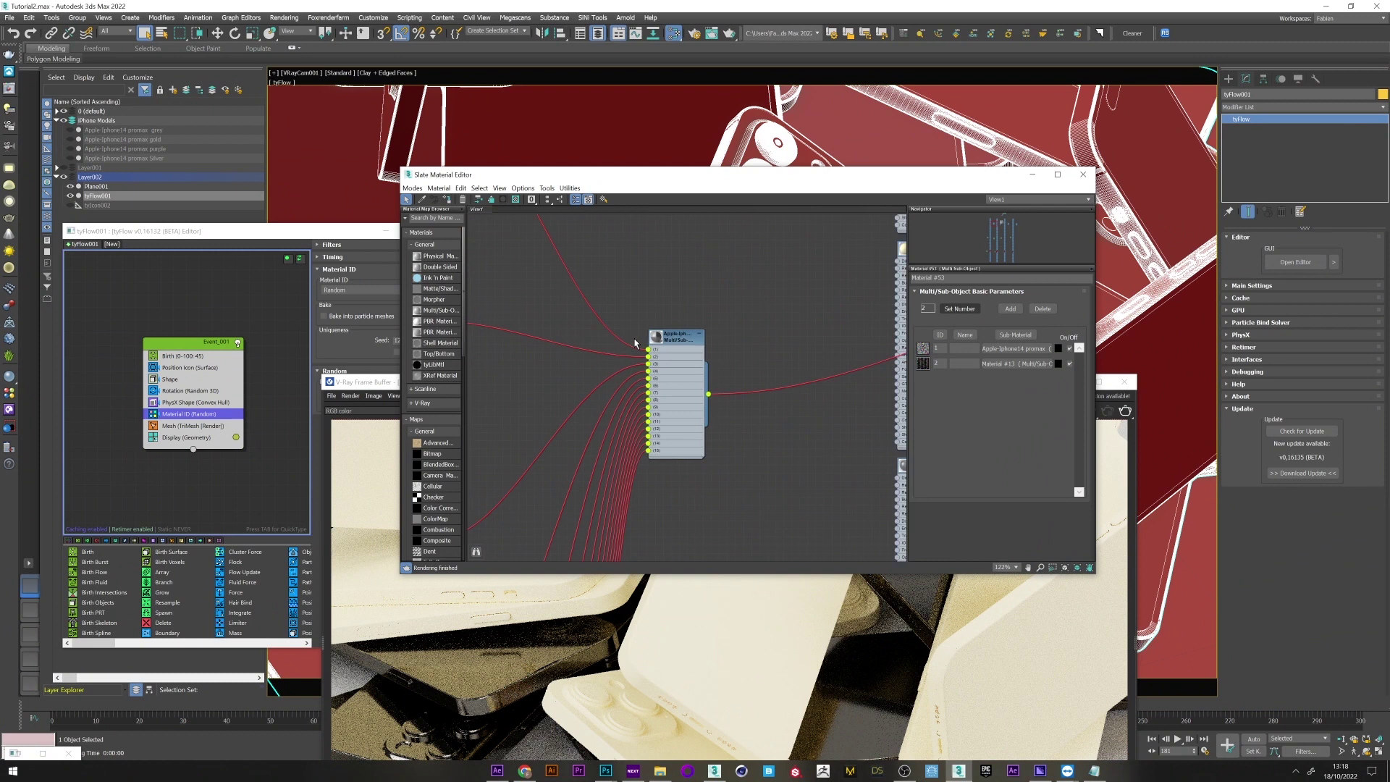
middle_click_drag(829, 248, 624, 325)
scroll(680, 362, "down", 2)
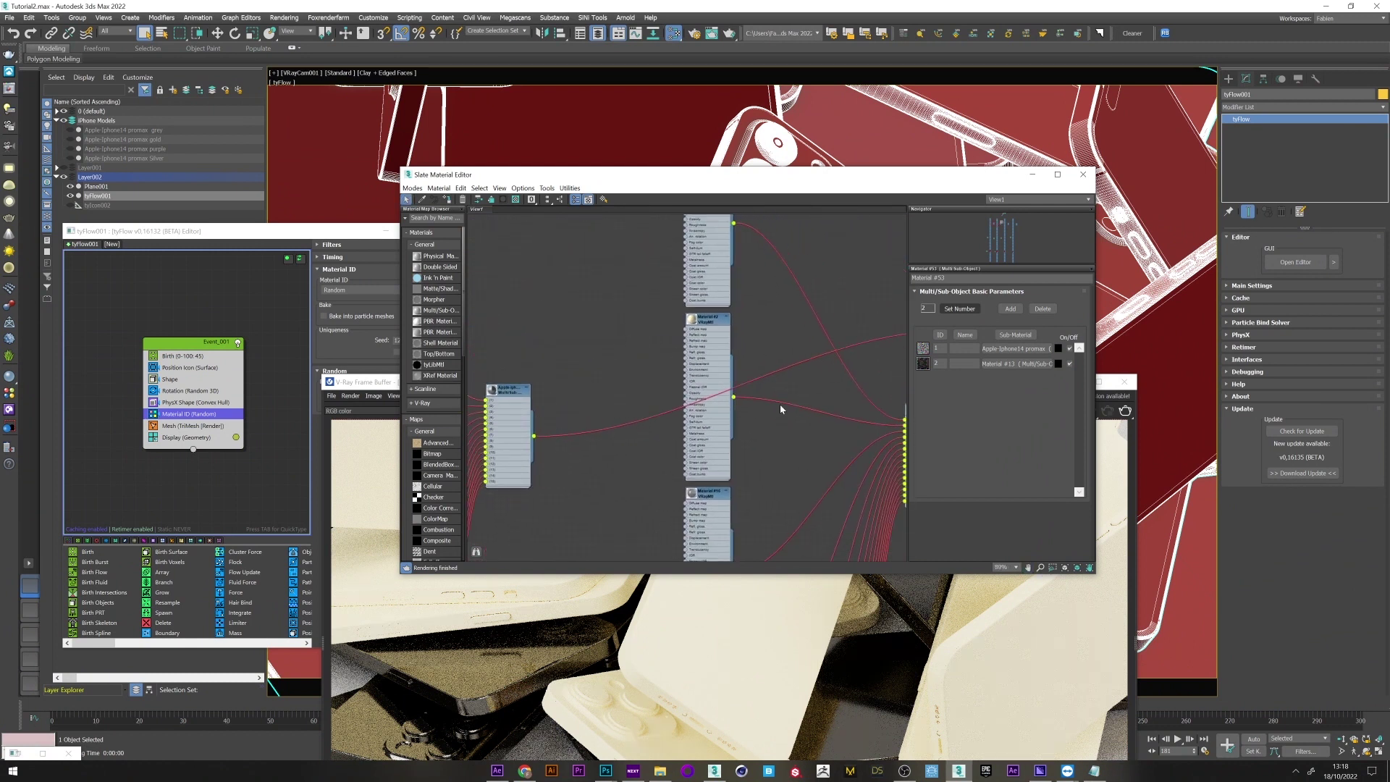
middle_click_drag(780, 409, 805, 351)
- Delete the combined two-slot Multi/Sub-Object material and minimise the material editor, tyFlow editor and V-Ray Frame Buffer
left_click_drag(898, 365, 782, 347)
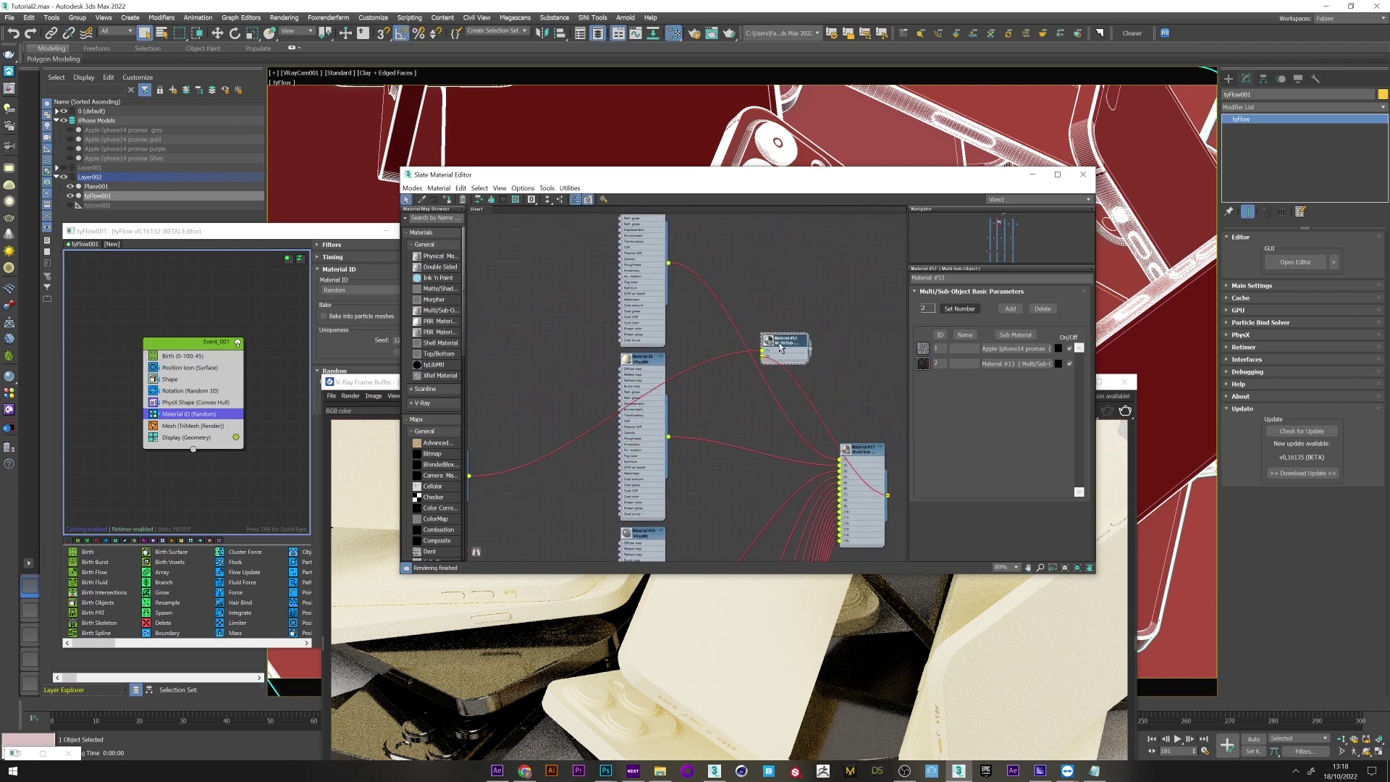
key("Delete")
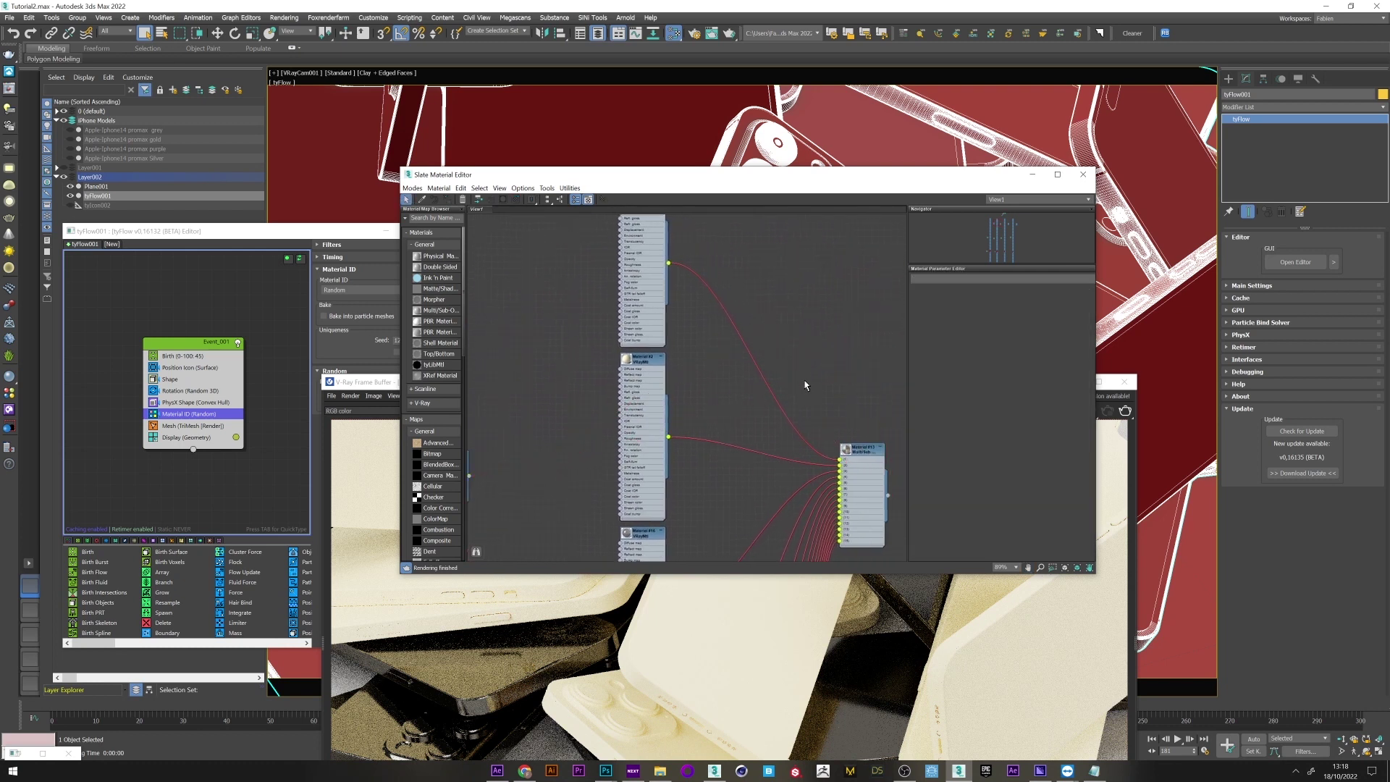
left_click(1027, 176)
left_click(386, 230)
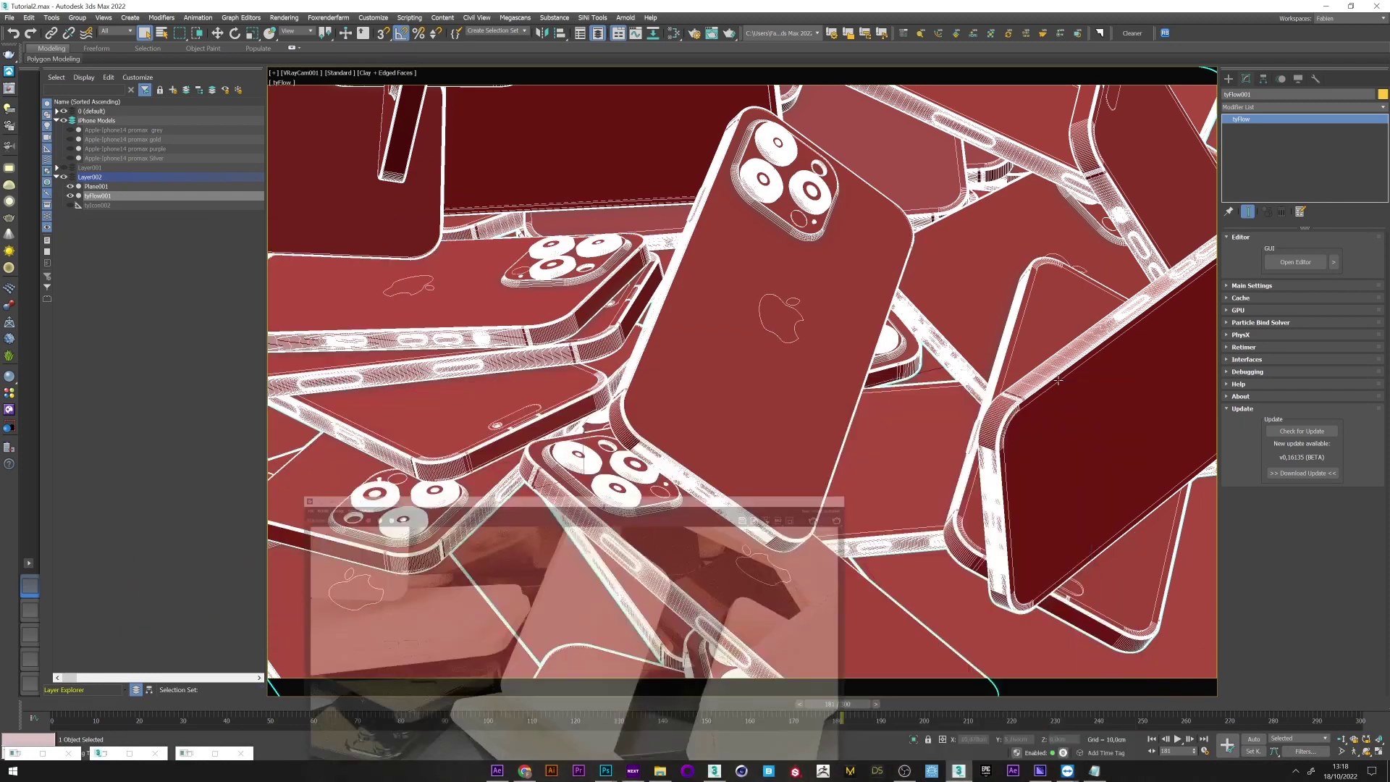
left_click(1074, 382)
- Hide tyFlow001 and show the grey and gold iPhone 14 Pro Max models
left_click(188, 273)
left_click(71, 197)
left_click(70, 129)
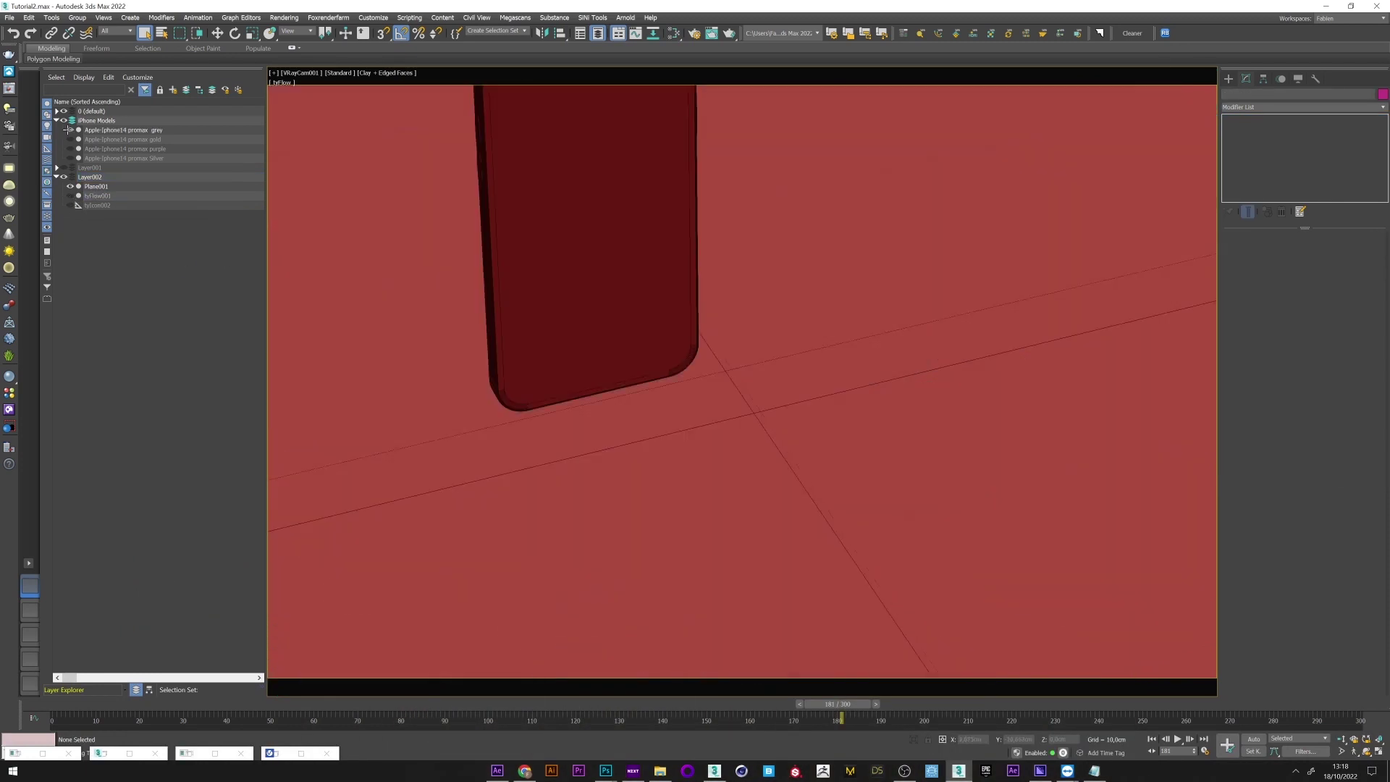
left_click(71, 139)
- Set the viewport to Default Shading and switch it to a perspective view that frames the two iPhone models
left_click(367, 88)
left_click(386, 73)
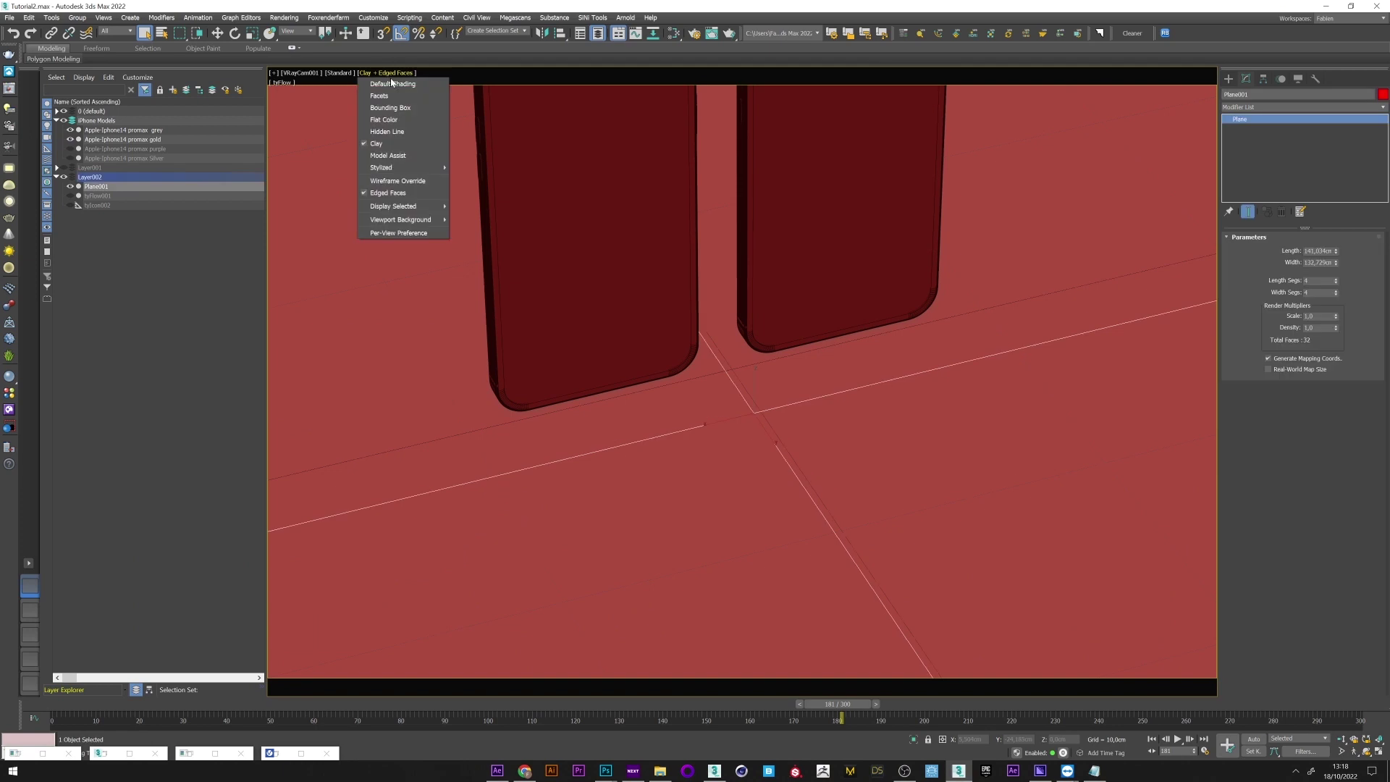
left_click(395, 82)
key("p")
key("z")
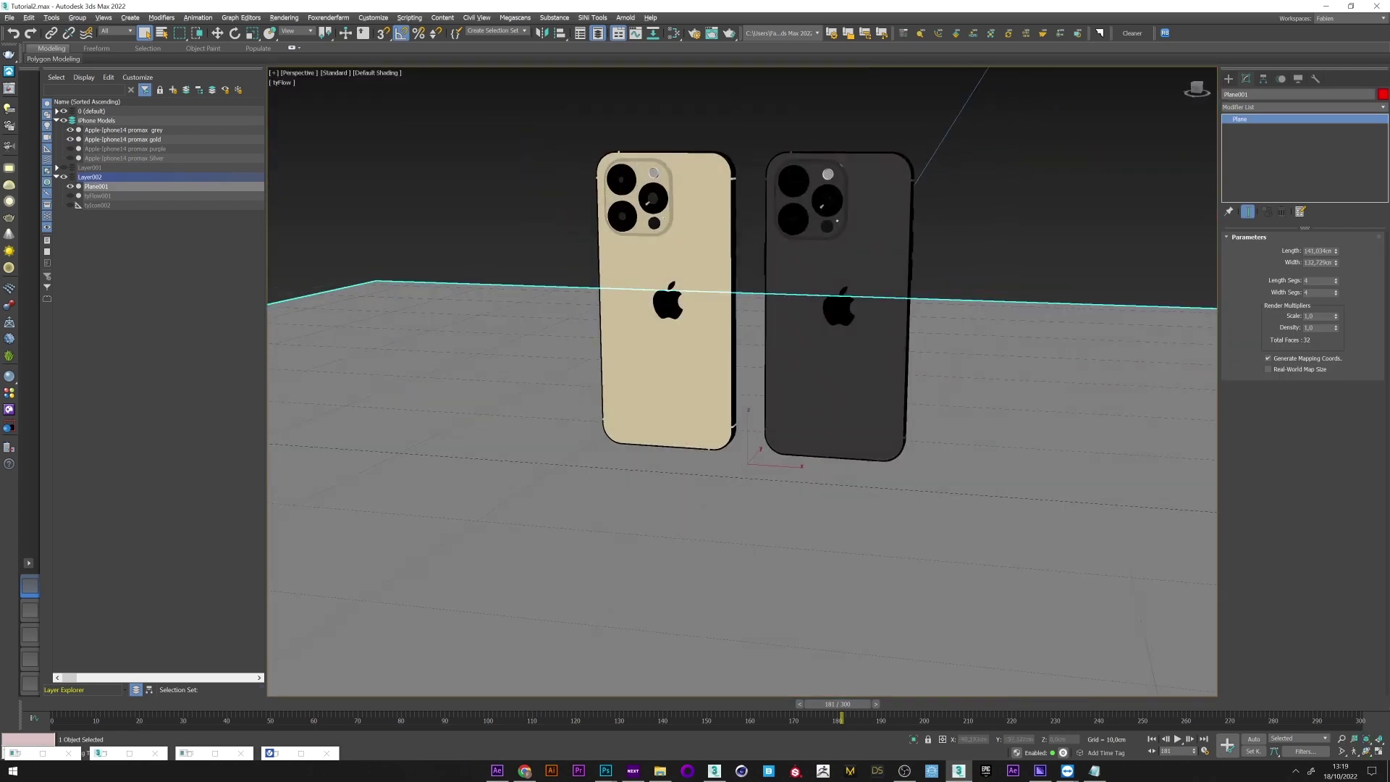
- Compare the gold and grey iPhone models by selecting each one and viewing them from an angle
left_click(614, 165)
left_click(819, 232)
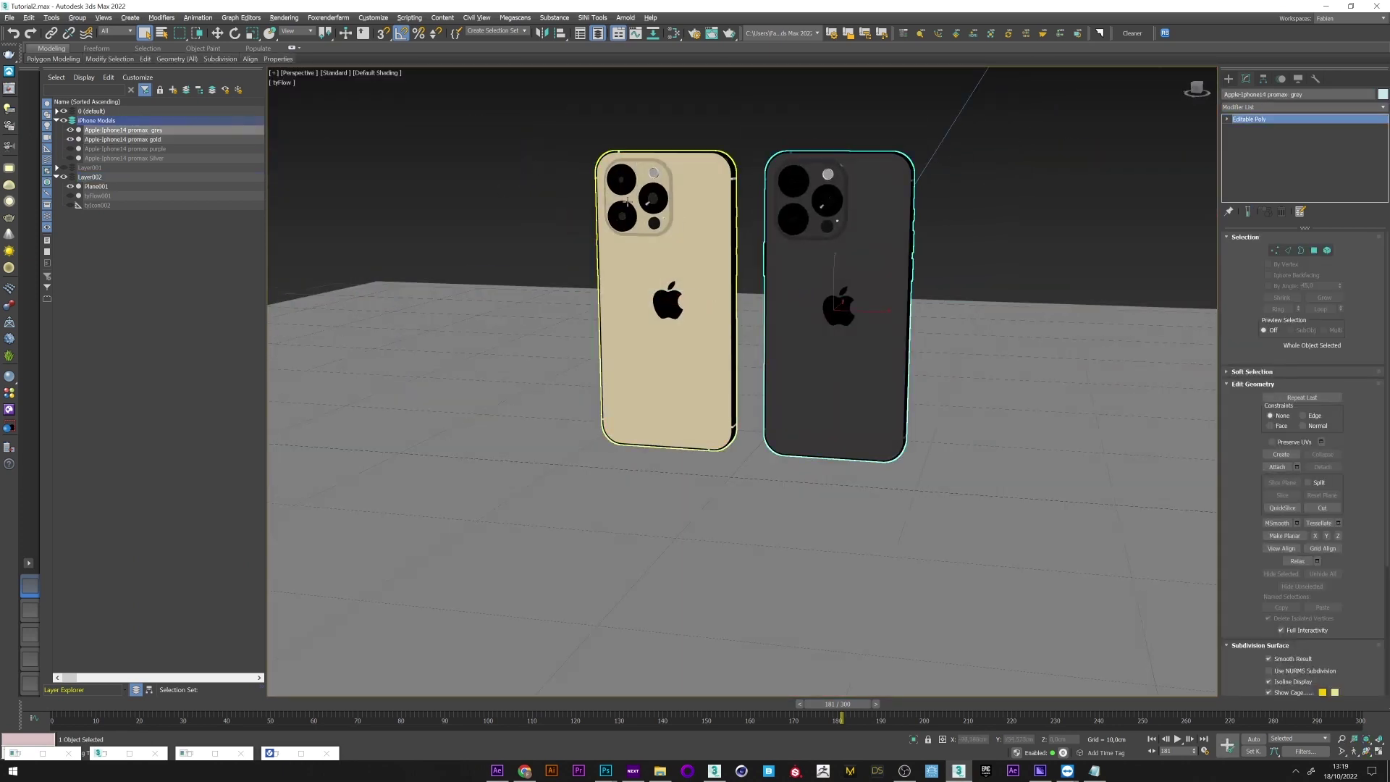
left_click(627, 202)
left_click(820, 231)
key("w")
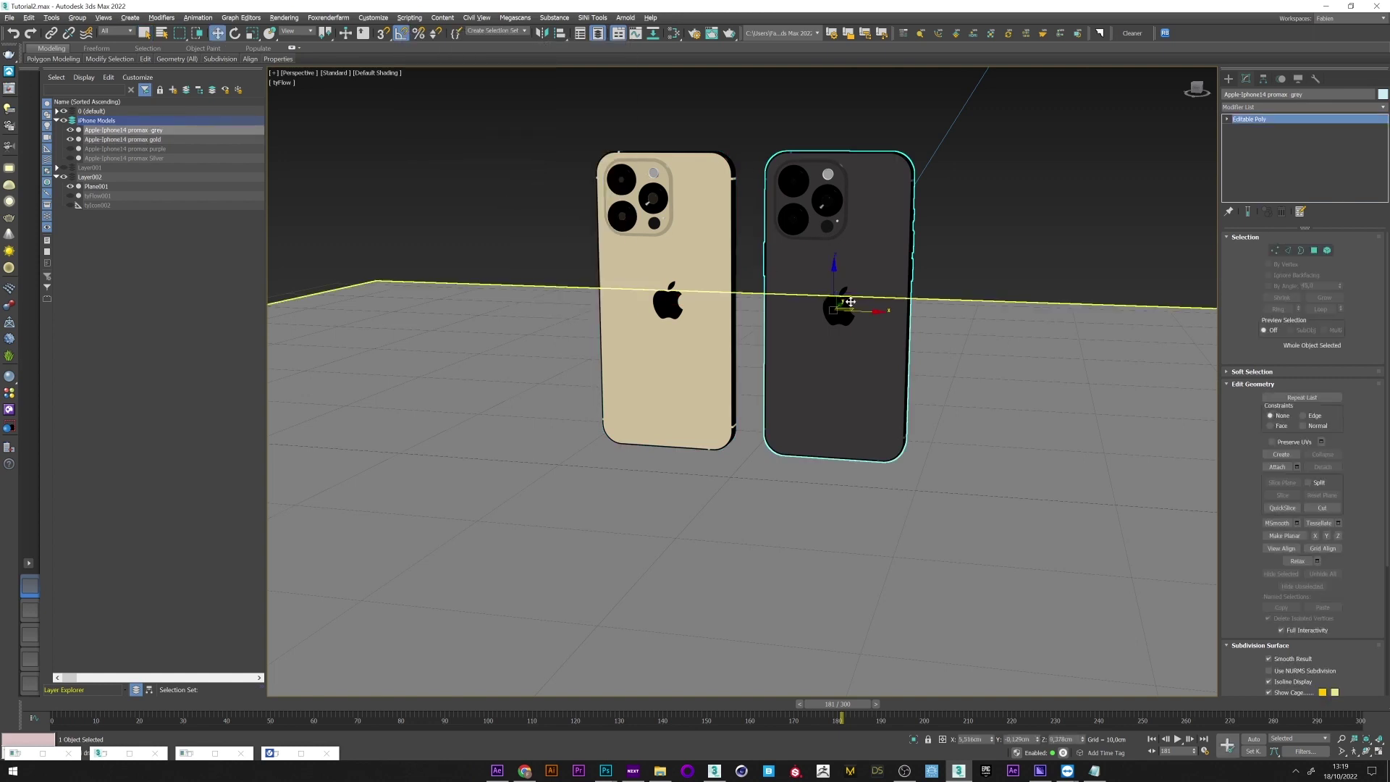
middle_click_drag(782, 245, 776, 250, "alt")
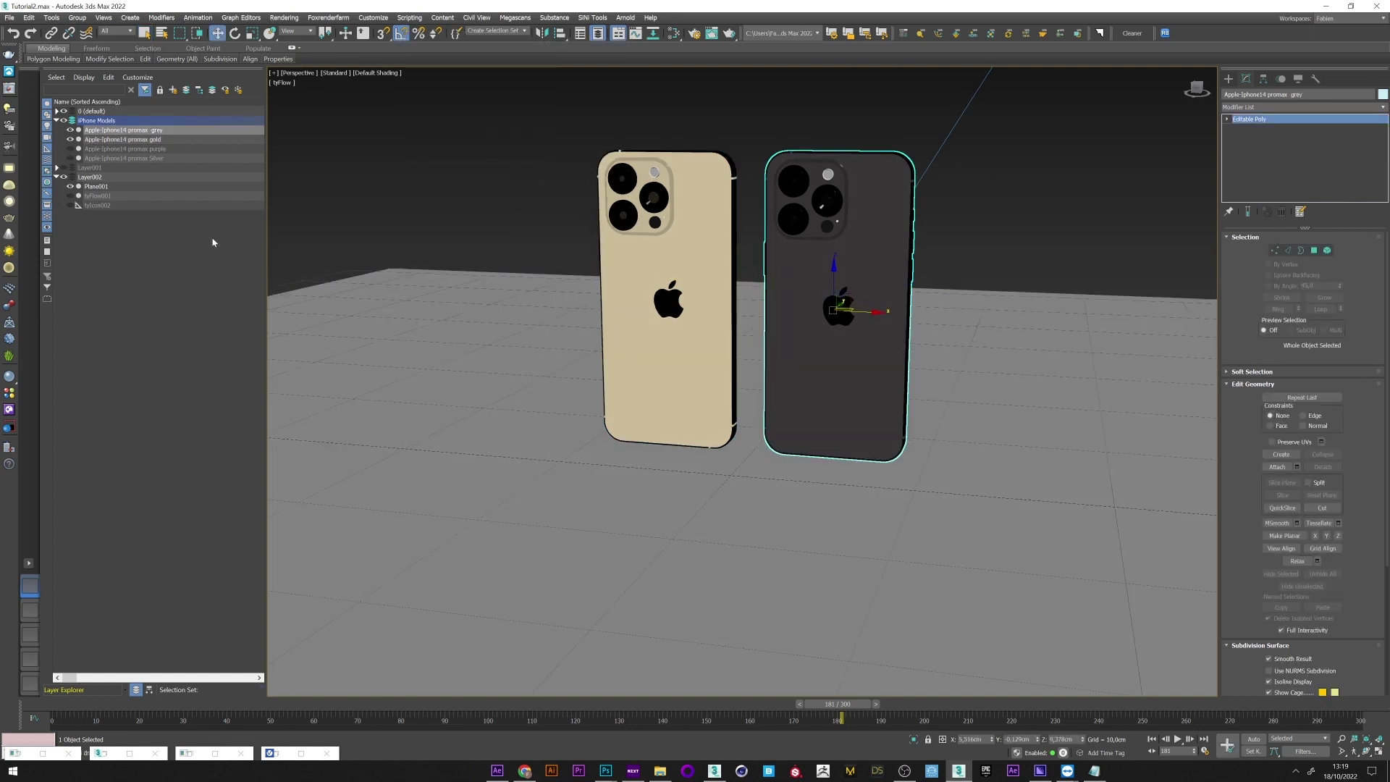
middle_click_drag(609, 367, 579, 381, "alt")
middle_click_drag(627, 343, 546, 396)
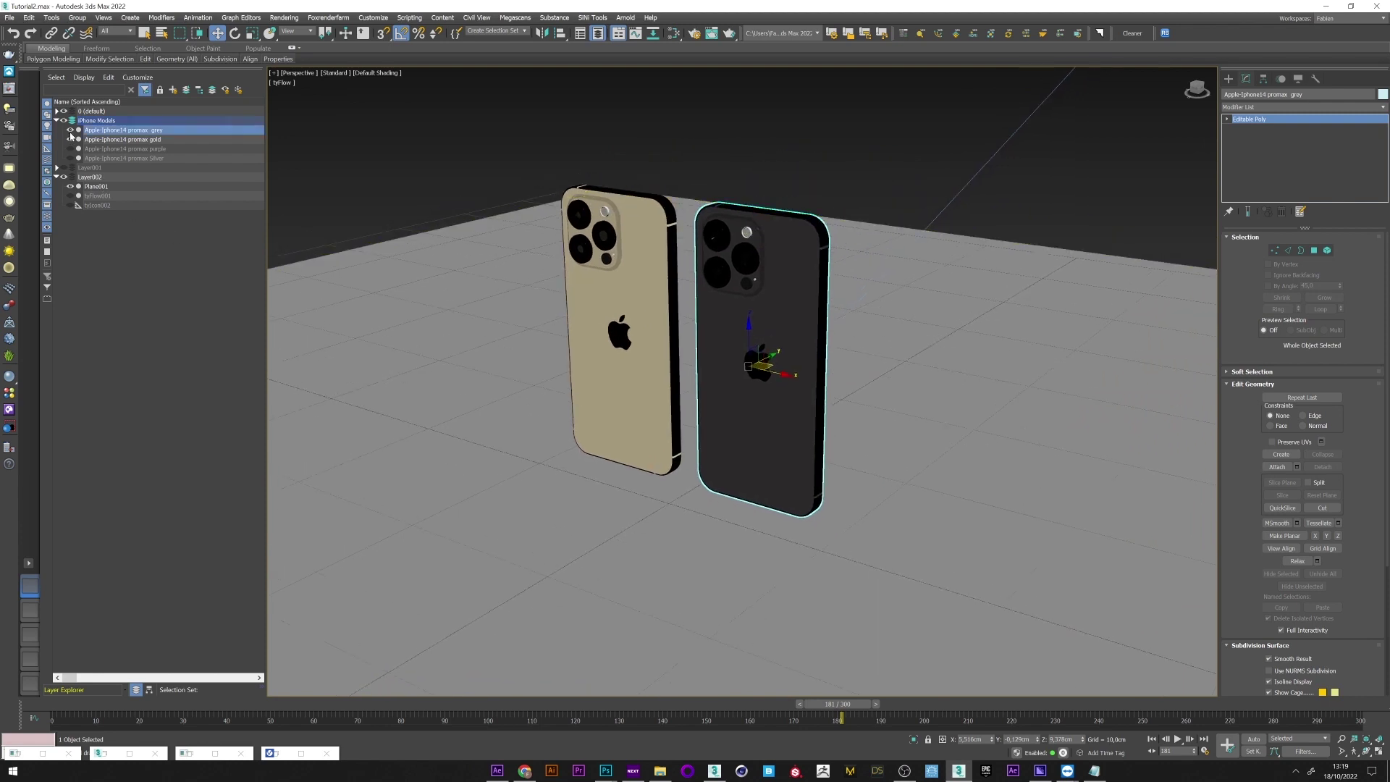
- Hide the grey and gold iPhone models and bring tyFlow001 back in the VRayCam001 view
left_click(71, 130)
left_click(70, 130)
left_click(70, 130)
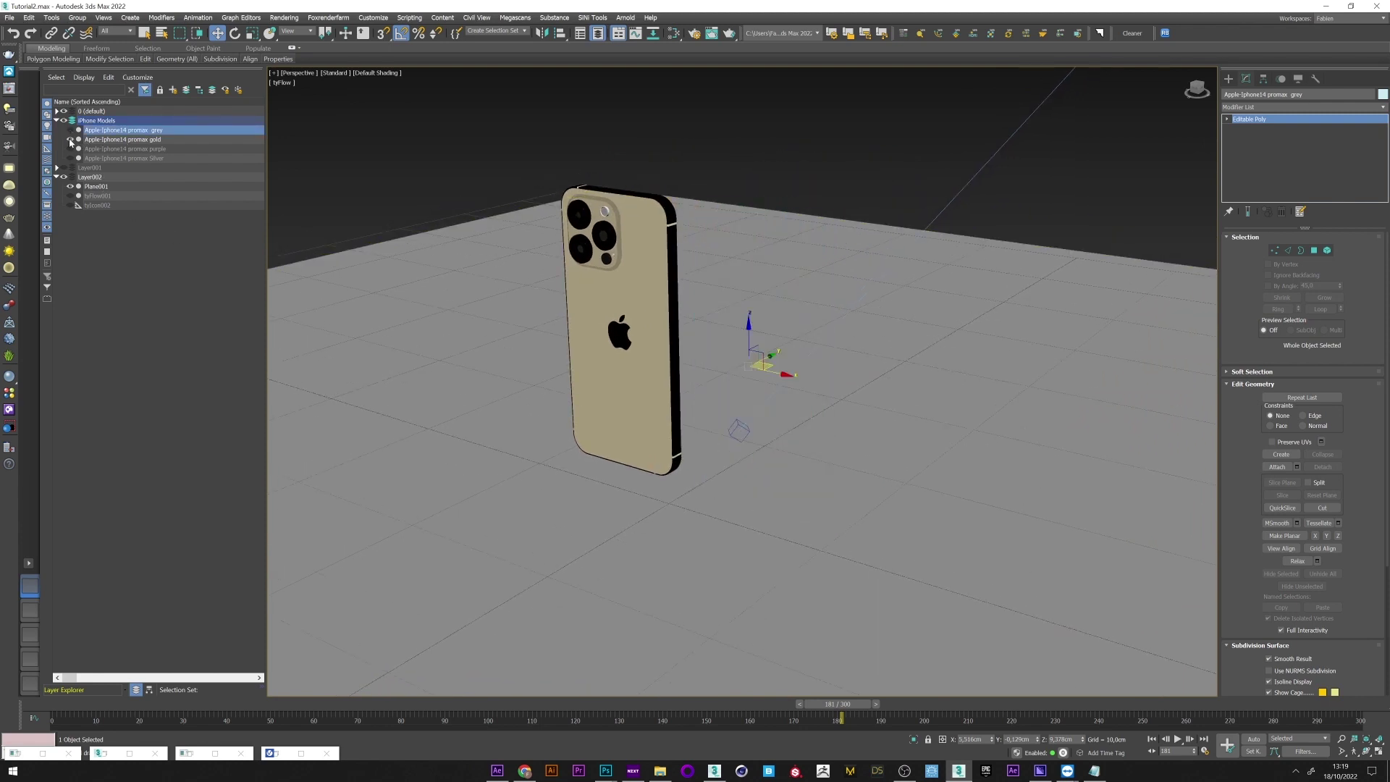
left_click(70, 139)
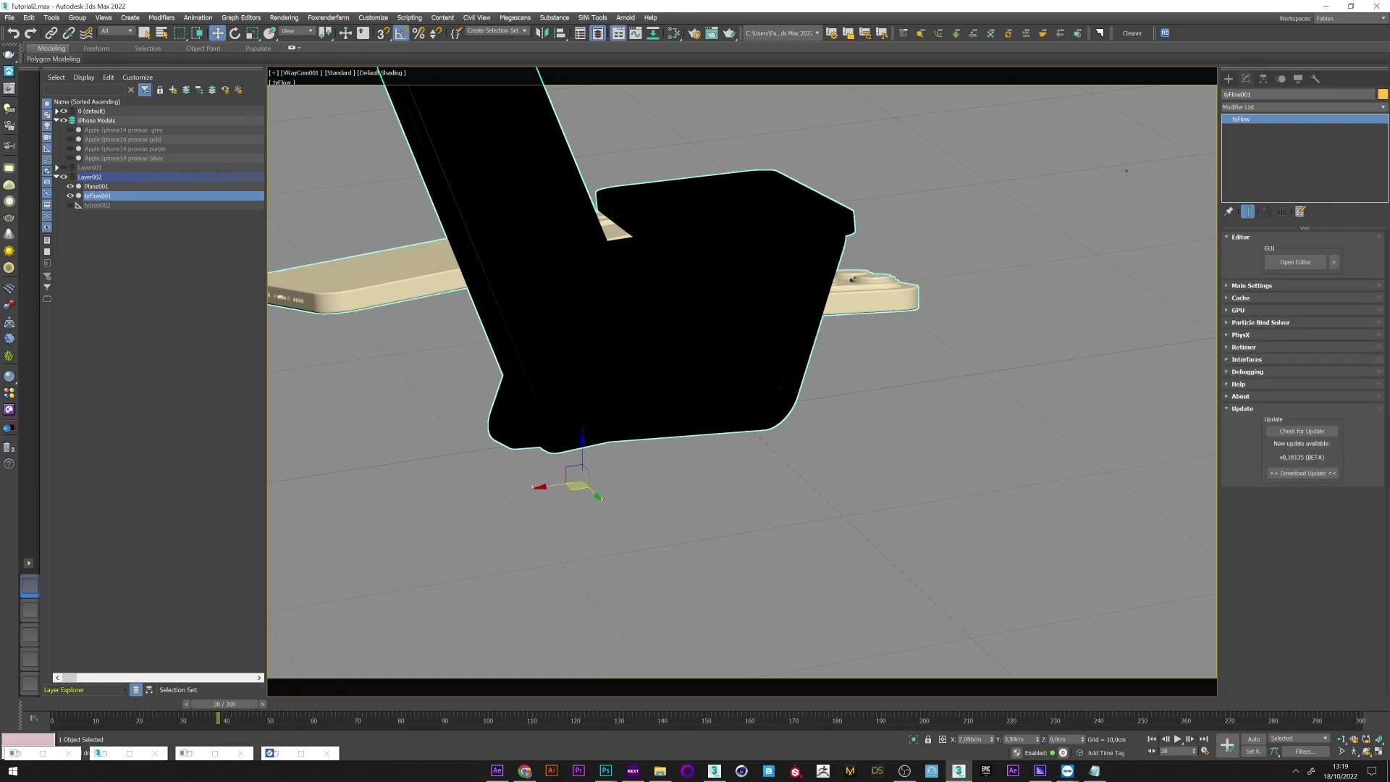
- Open the tyFlow001 editor and delete the Material ID operator from Event_001
left_click(1297, 262)
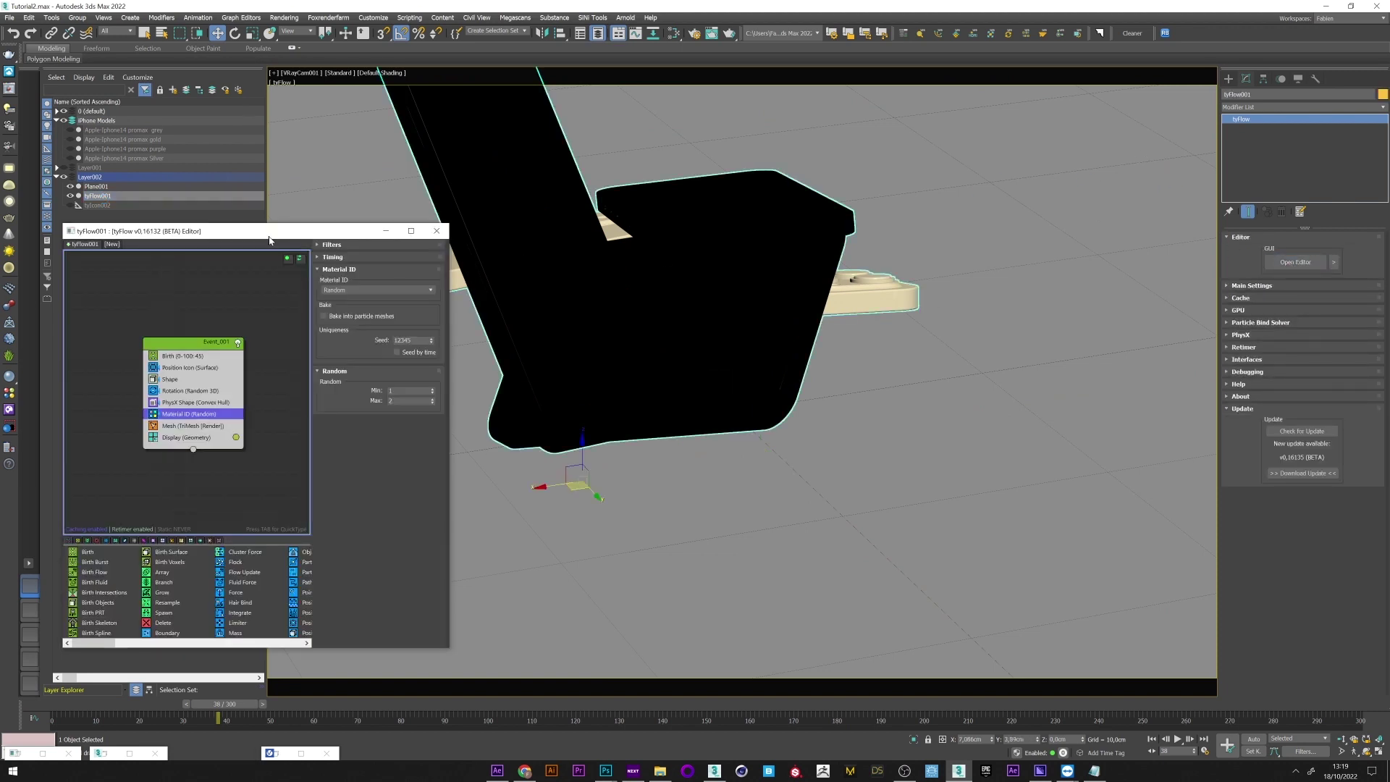
left_click_drag(269, 239, 443, 226)
right_click(342, 409)
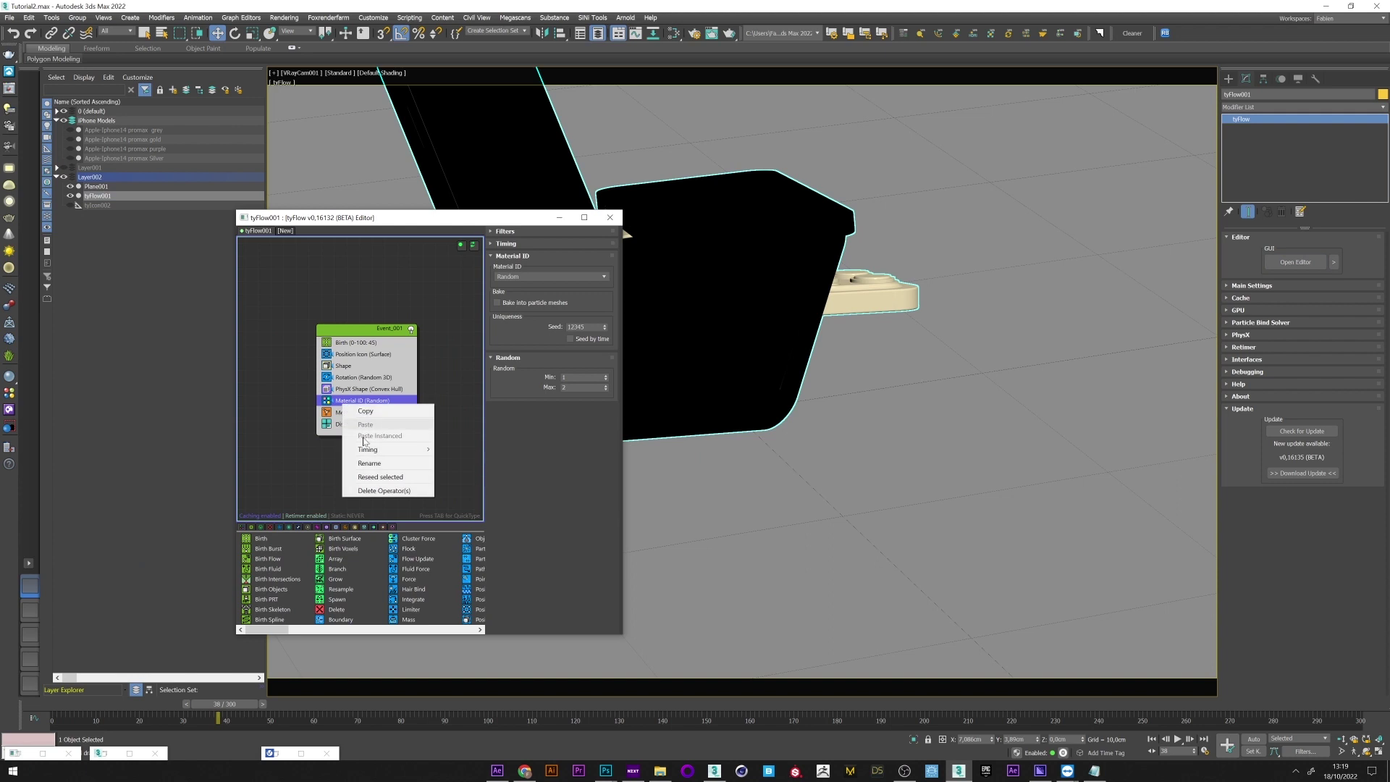
left_click(380, 487)
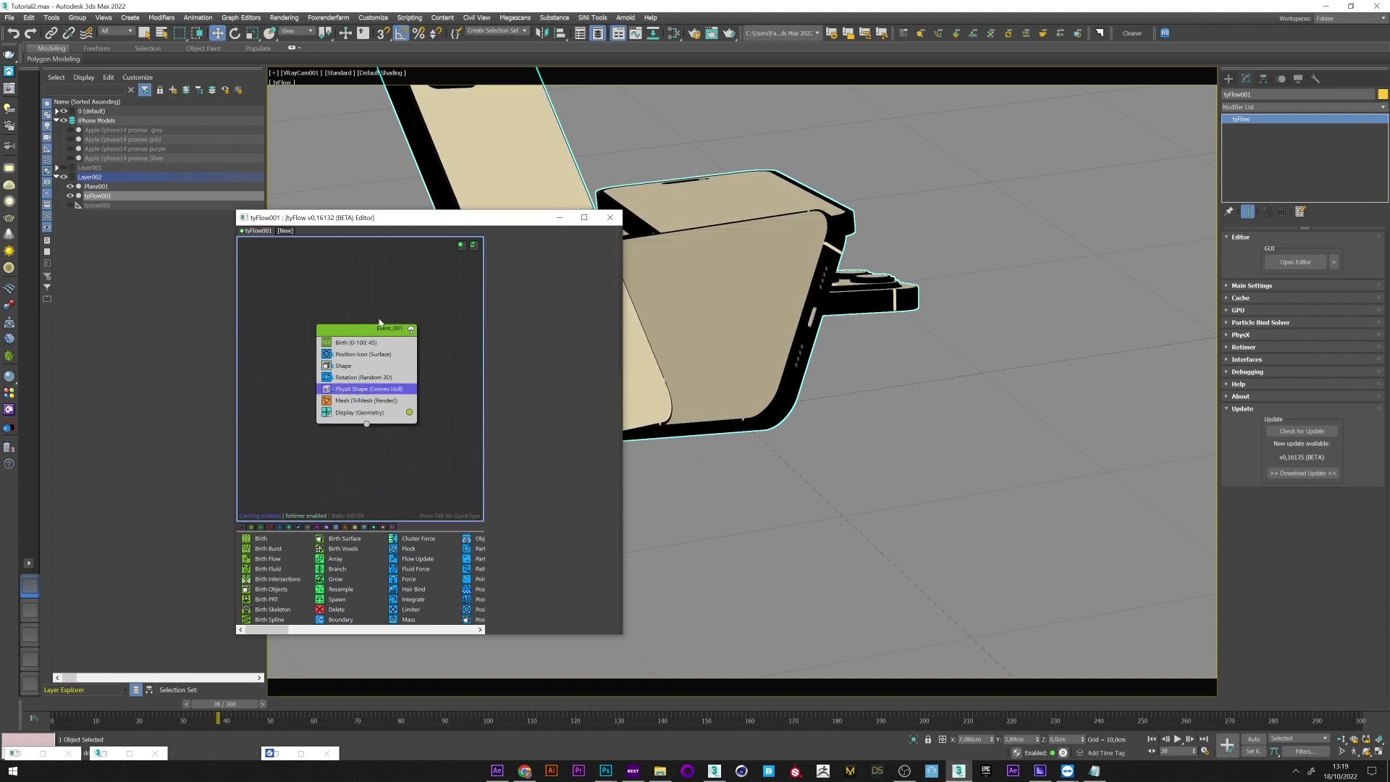
- Duplicate the grey iPhone entry in the Shape operator and set one entry's instance material override to Scene material
left_click(357, 367)
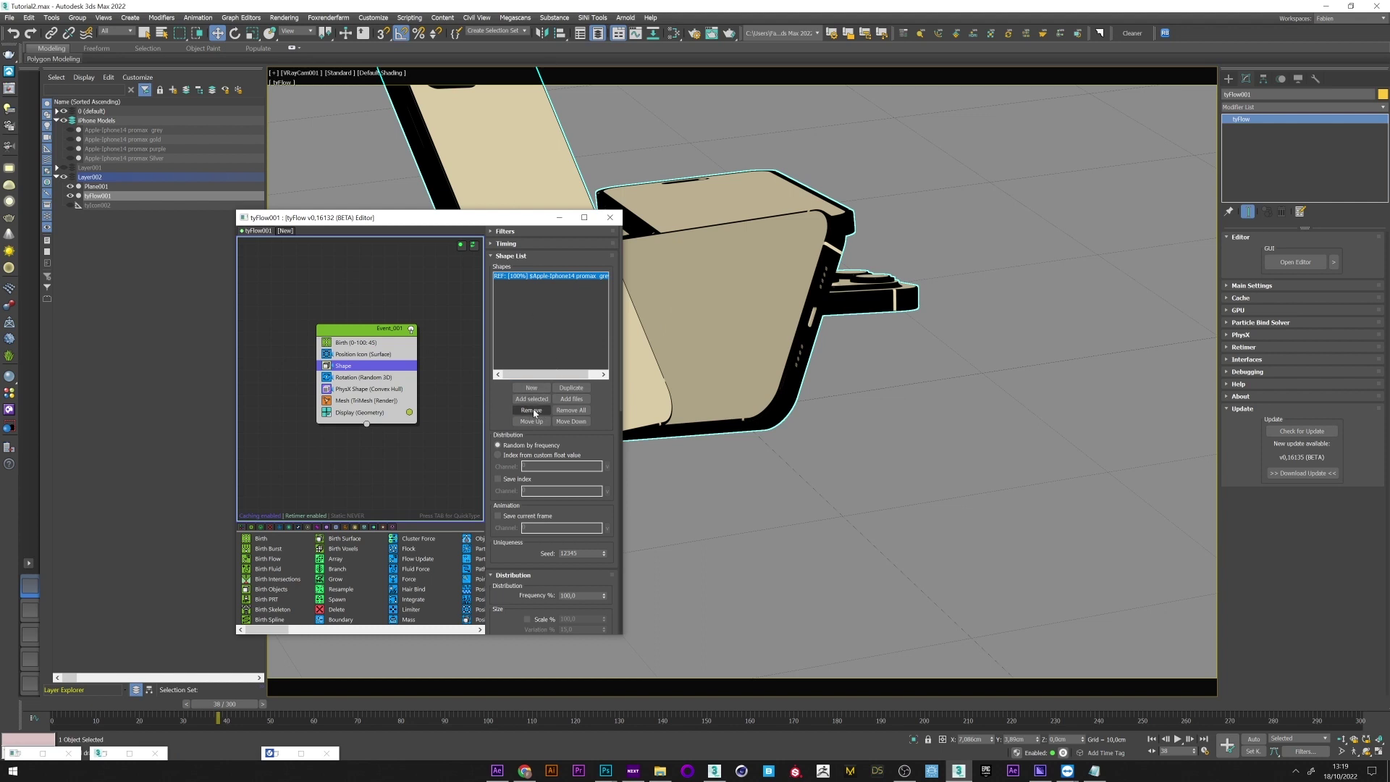
left_click(570, 388)
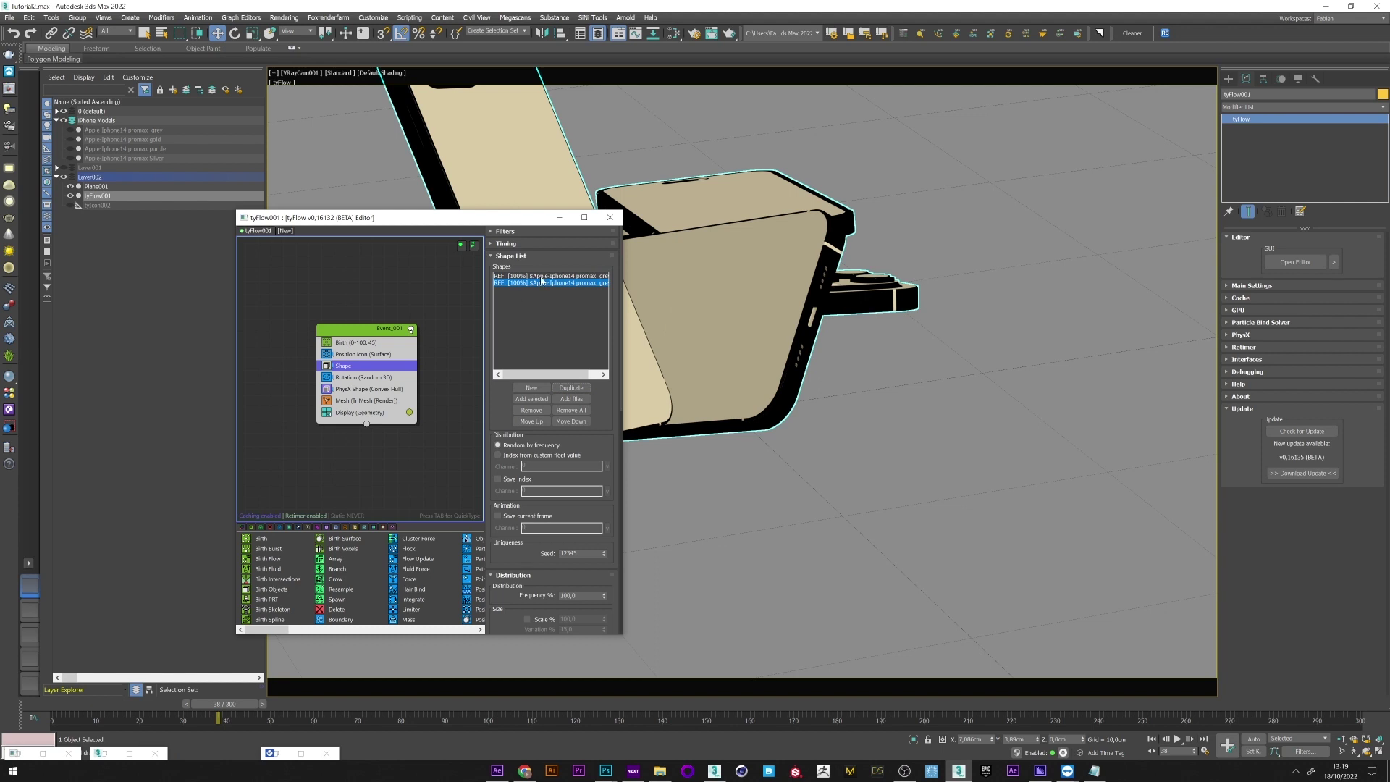
left_click_drag(621, 276, 614, 559)
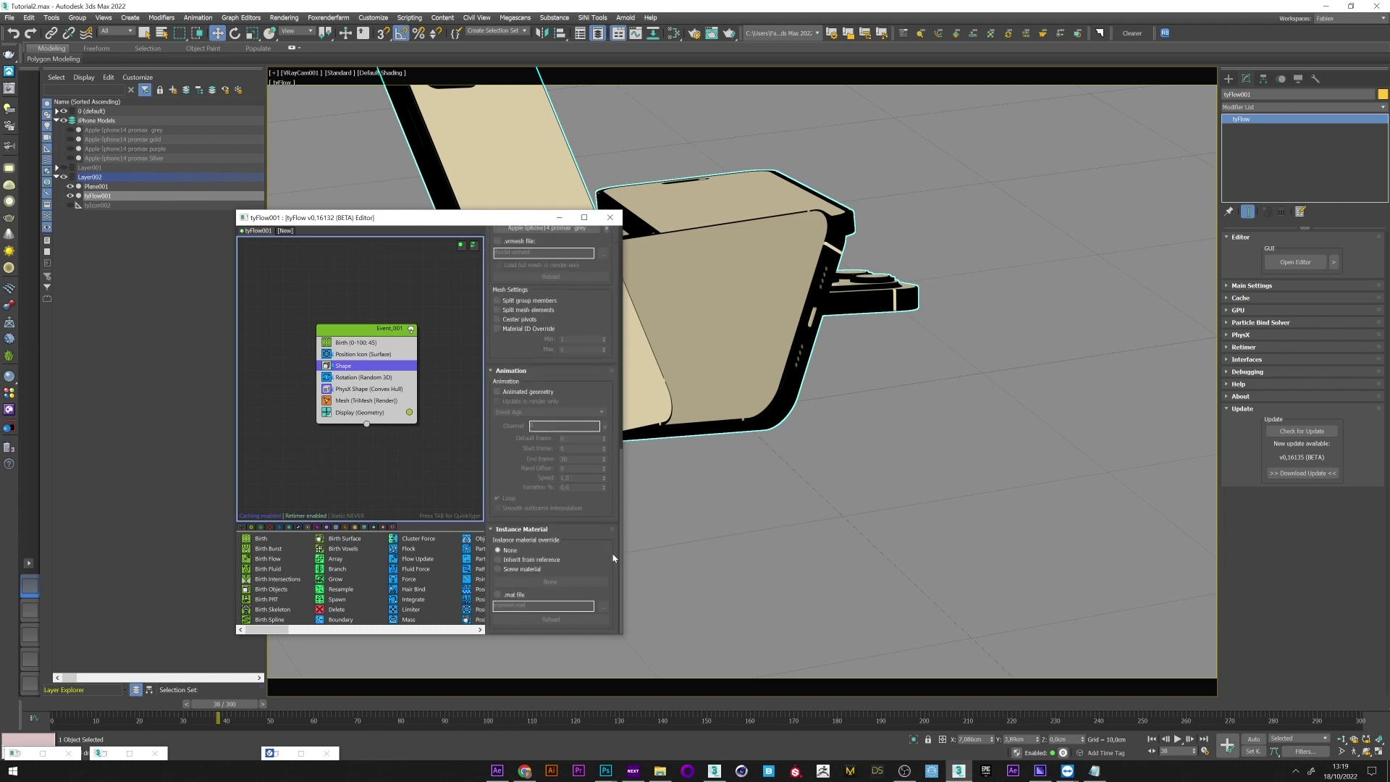
left_click(498, 570)
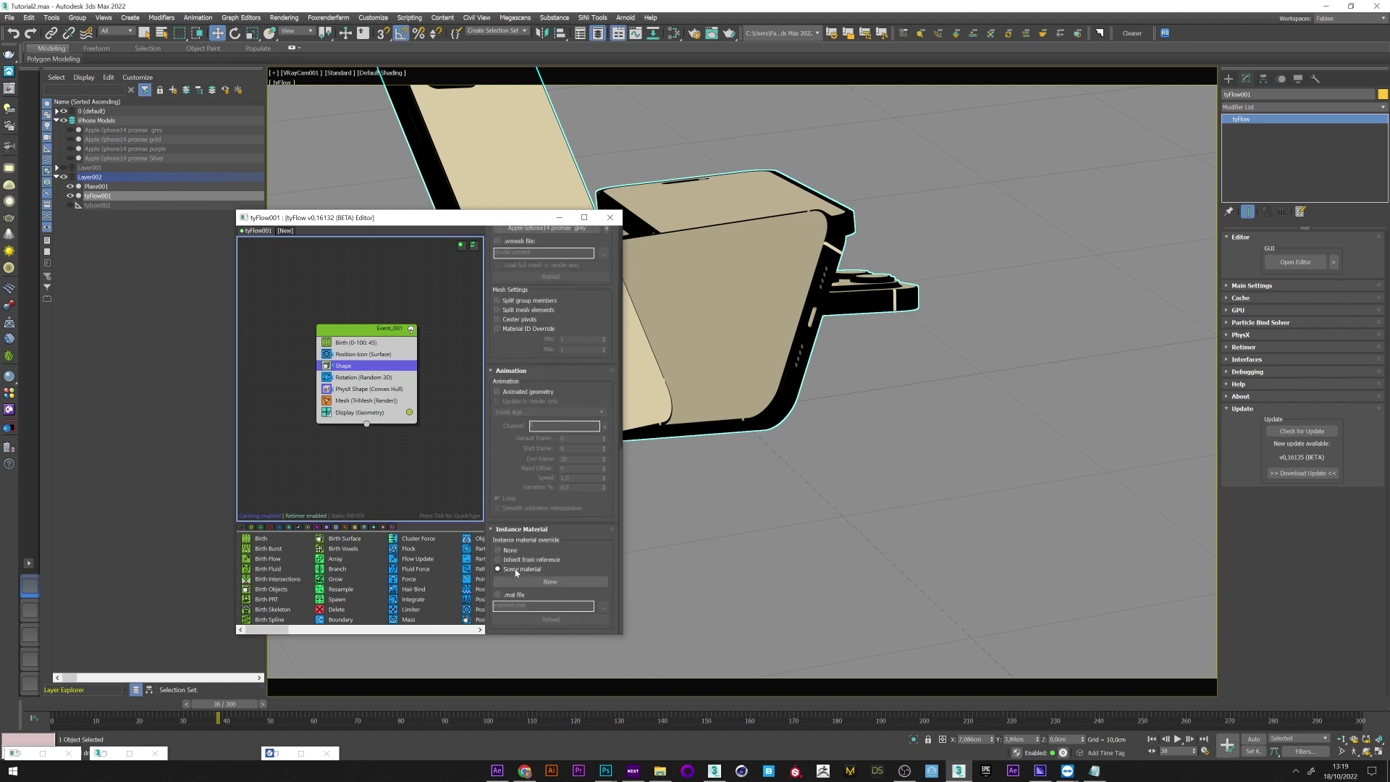
- Assign the grey Apple iPhone 14 Pro Max Multi/Sub-Object material as an instance to that shape entry's scene material override
left_click(675, 35)
left_click_drag(669, 176, 787, 163)
scroll(794, 316, "down", 6)
scroll(792, 317, "up", 4)
scroll(819, 380, "up", 3)
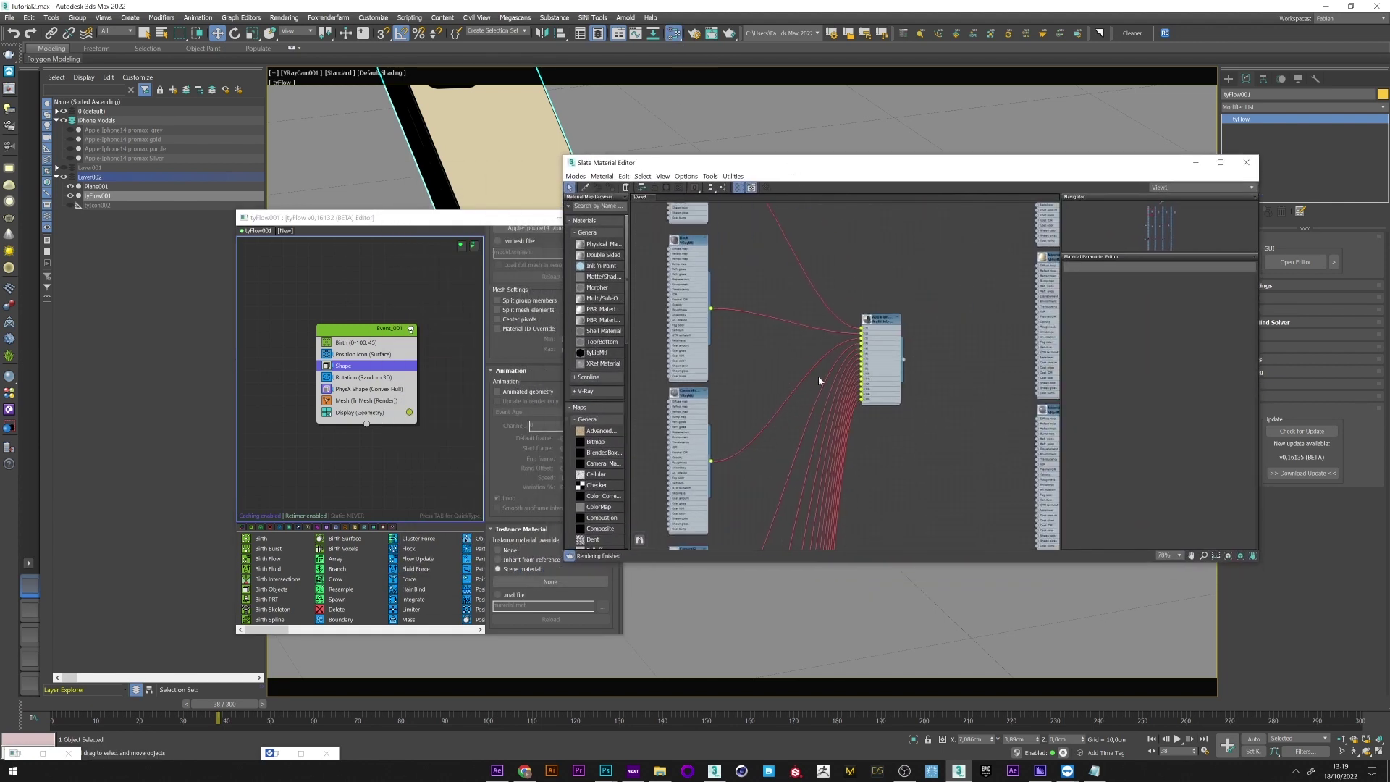
left_click_drag(599, 578, 557, 581)
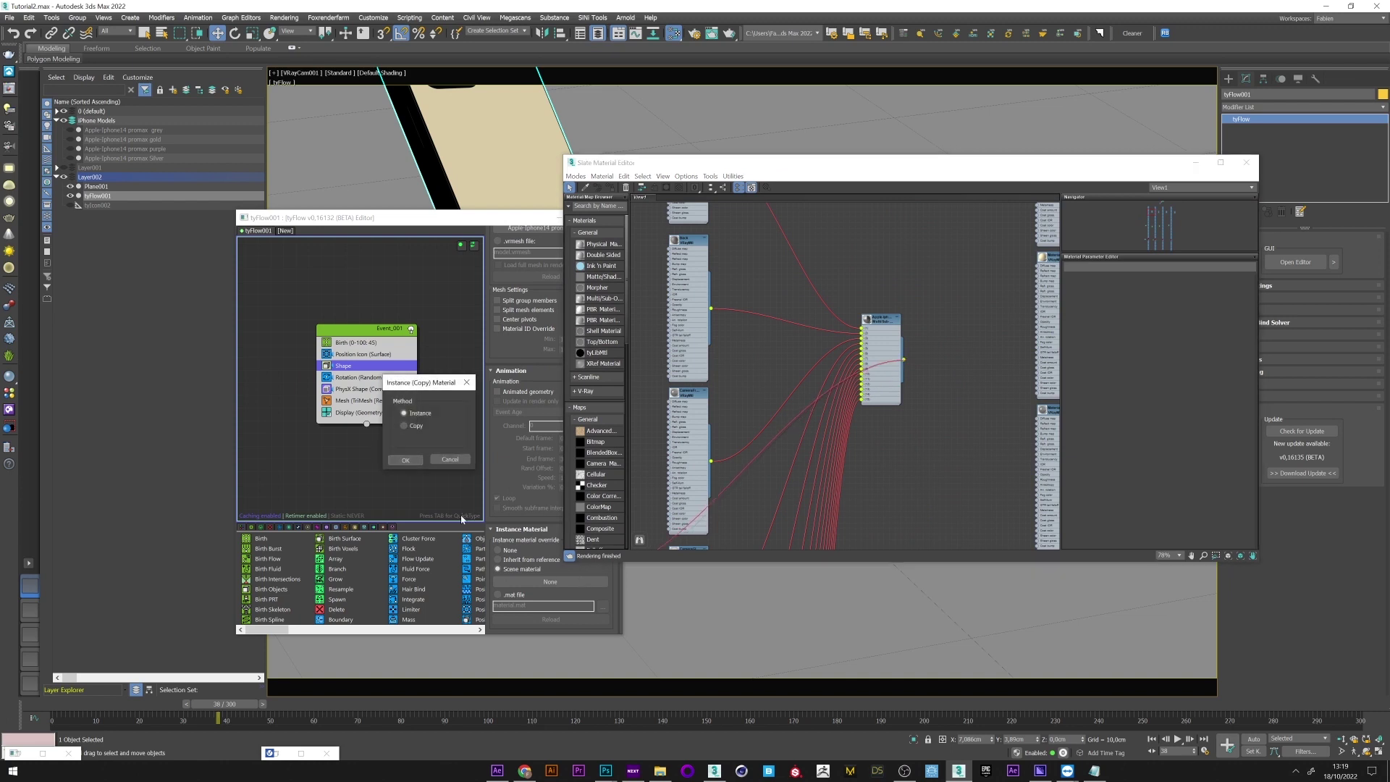
left_click(414, 459)
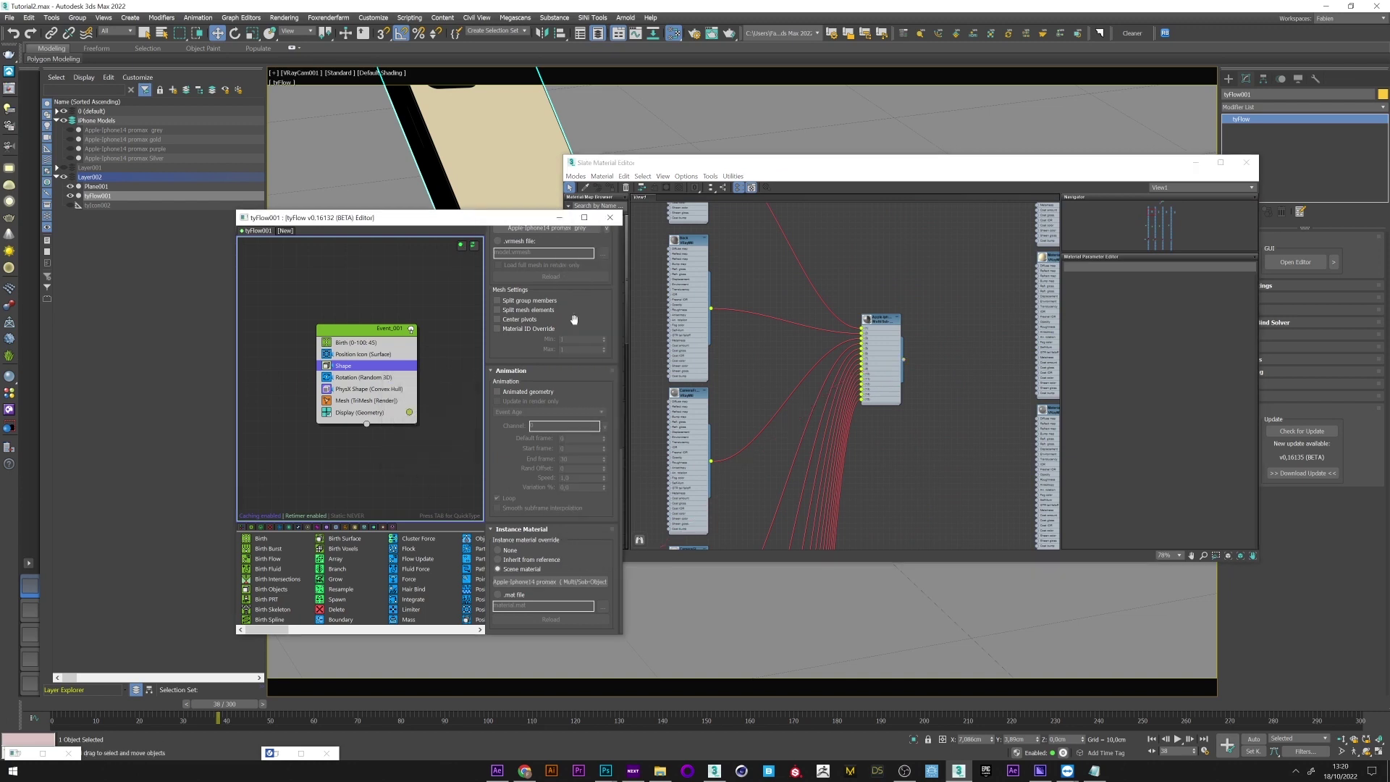
- Give the other shape entry a Scene material override using an instance of the Multi/Sub-Object Material #13
left_click_drag(620, 475, 618, 568)
middle_click_drag(987, 333, 803, 338)
left_click_drag(947, 395, 529, 579)
left_click(407, 461)
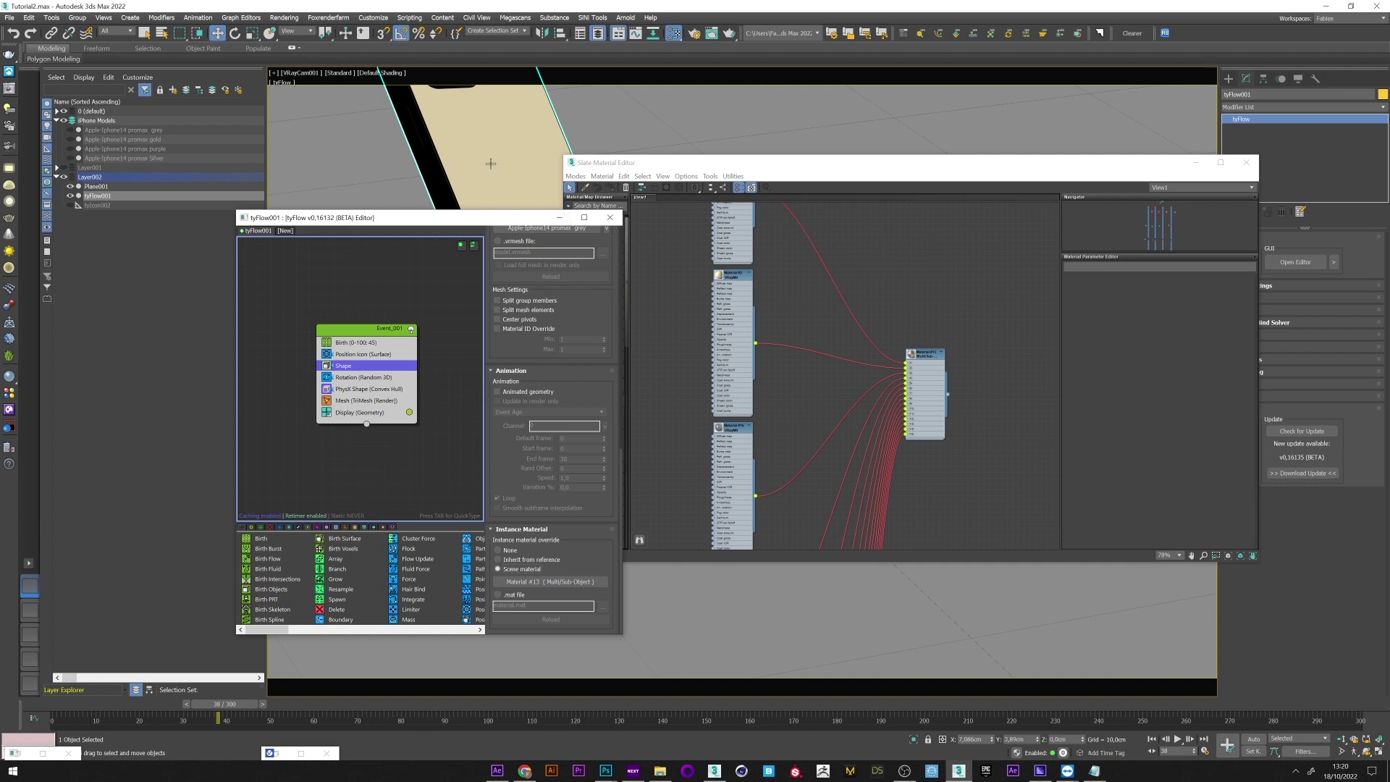
- Make sure the Mesh operator's mesh type is Triangle Mesh, and close the tyFlow and material editors
left_click(354, 402)
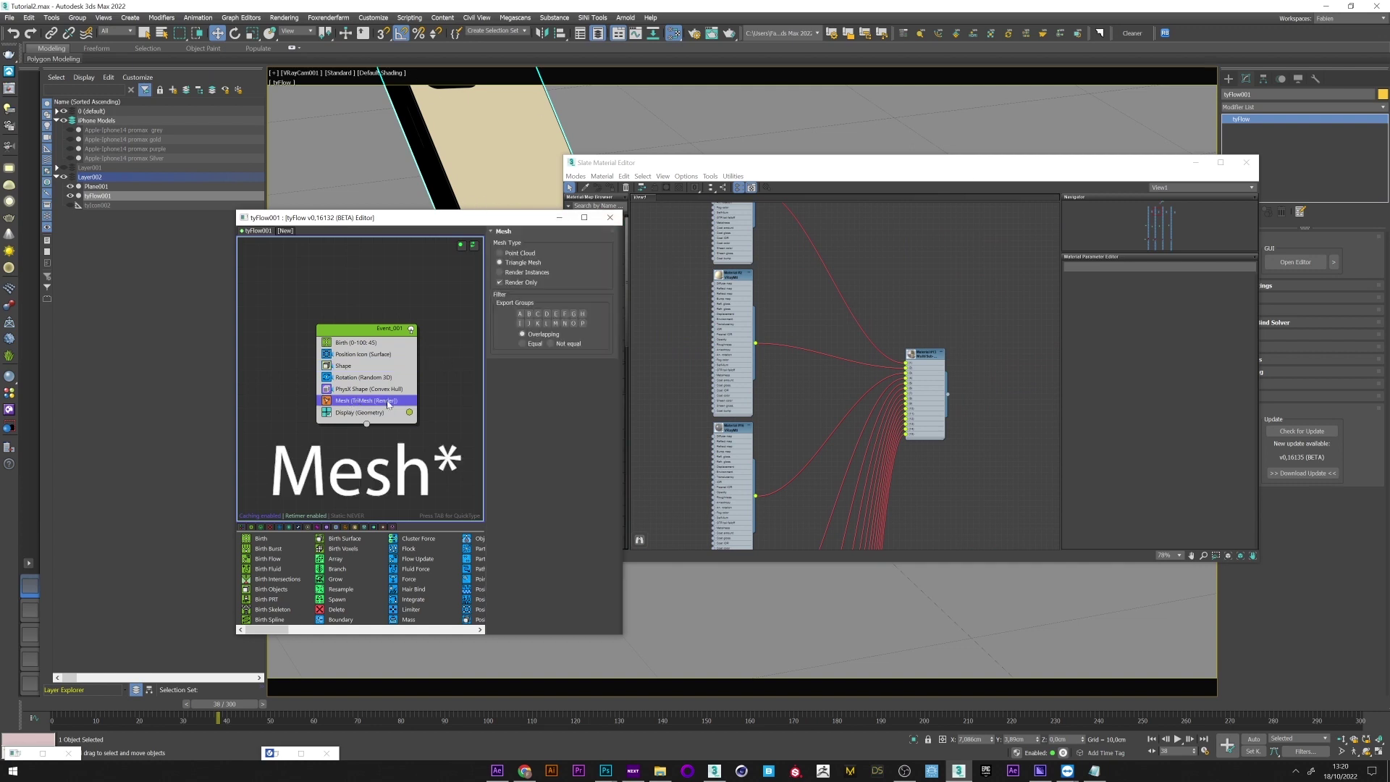
left_click(499, 272)
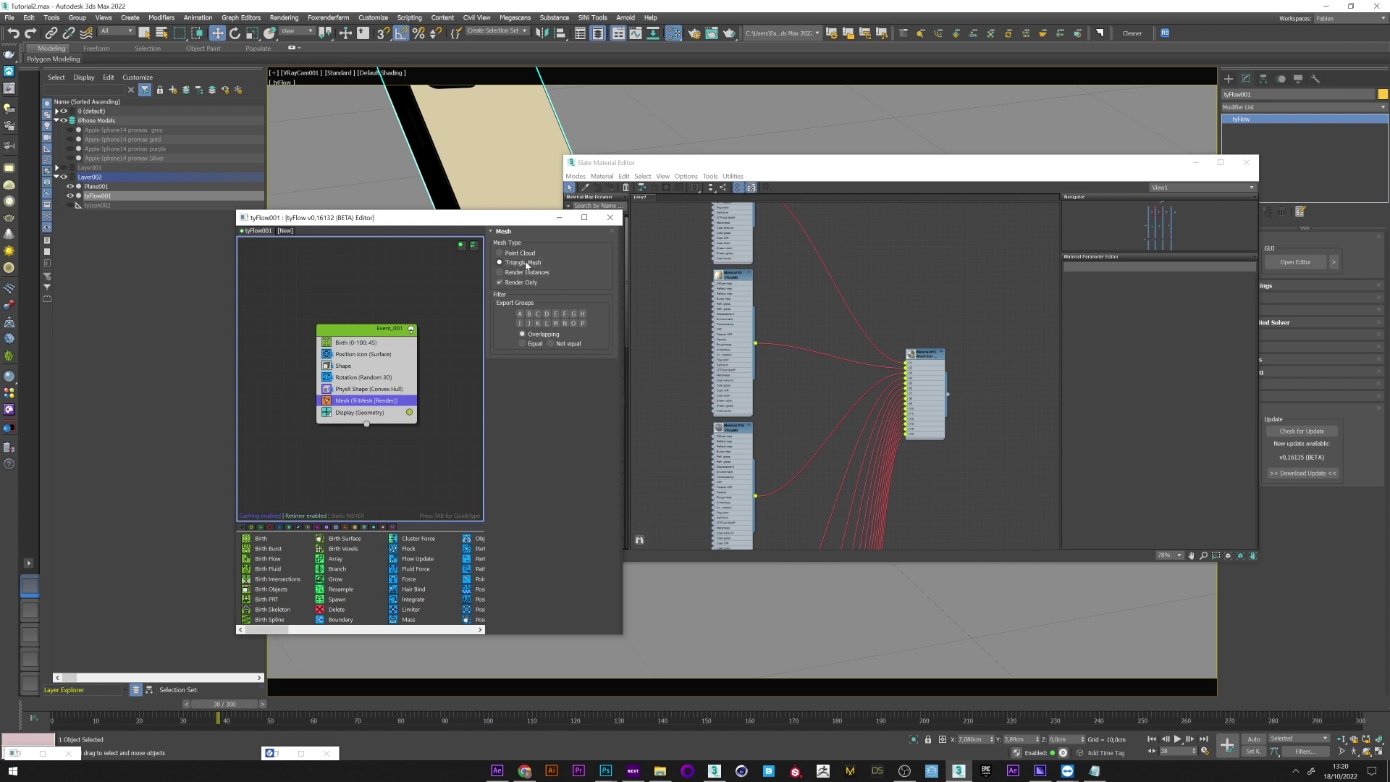
left_click(610, 217)
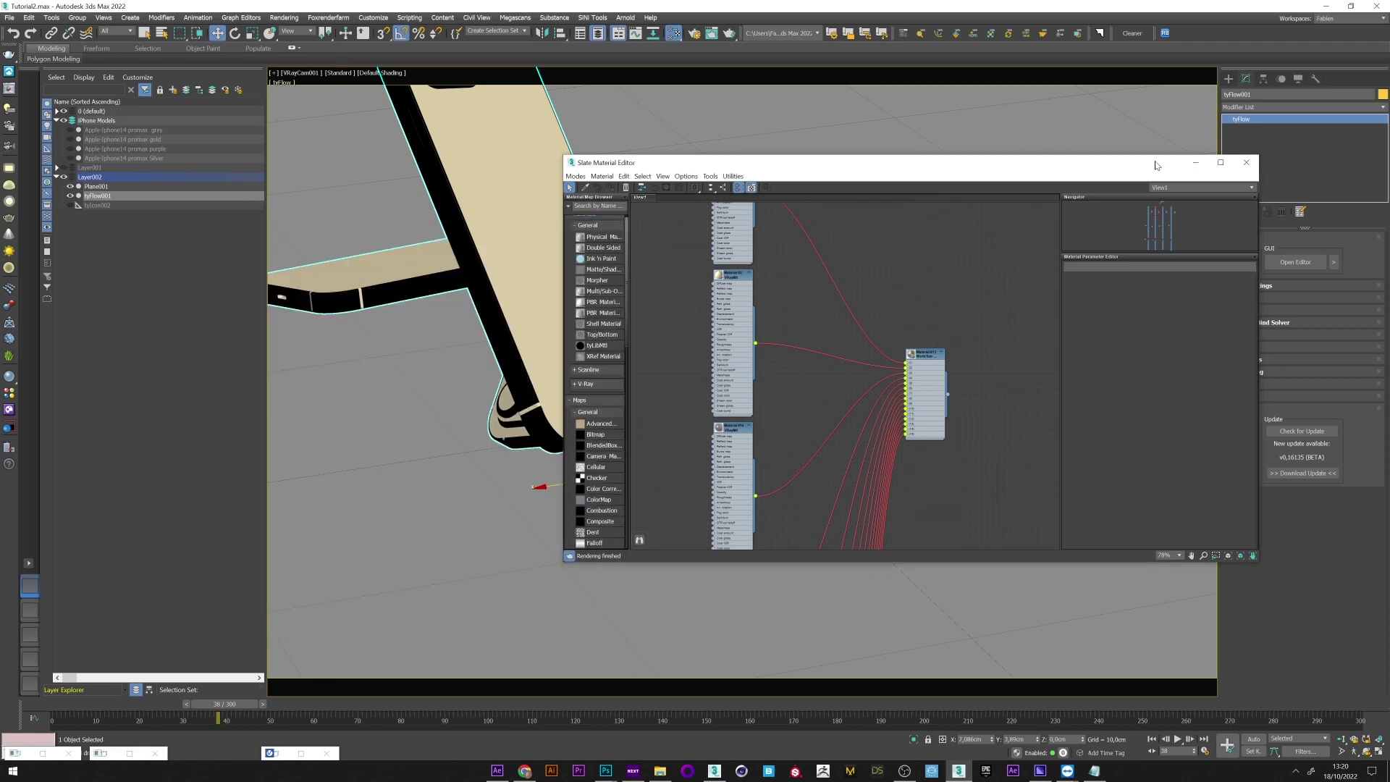
left_click(1246, 162)
- Move the animation to frame 156 and render the VRayCam001 view in the V-Ray Frame Buffer
left_click(975, 233)
right_click(629, 221)
left_click(543, 314)
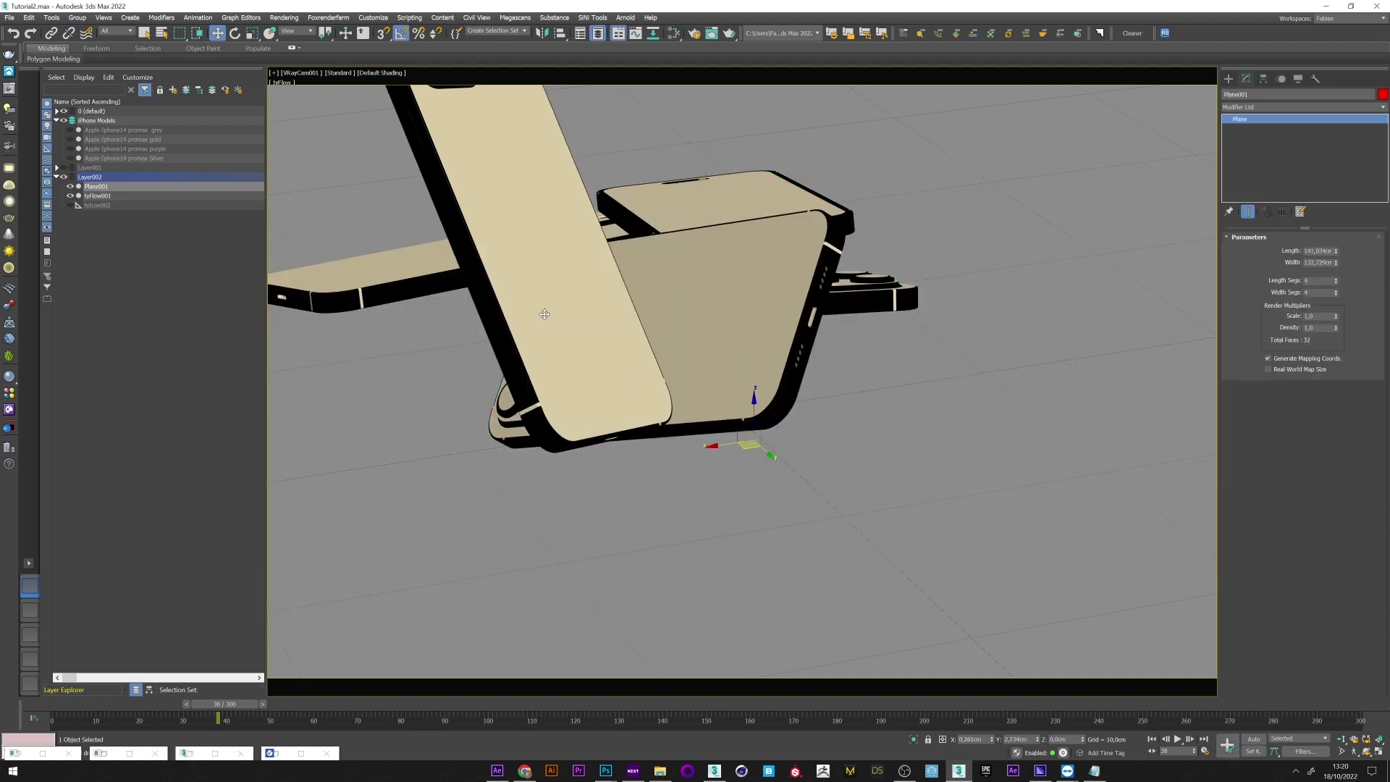
left_click_drag(221, 705, 733, 714)
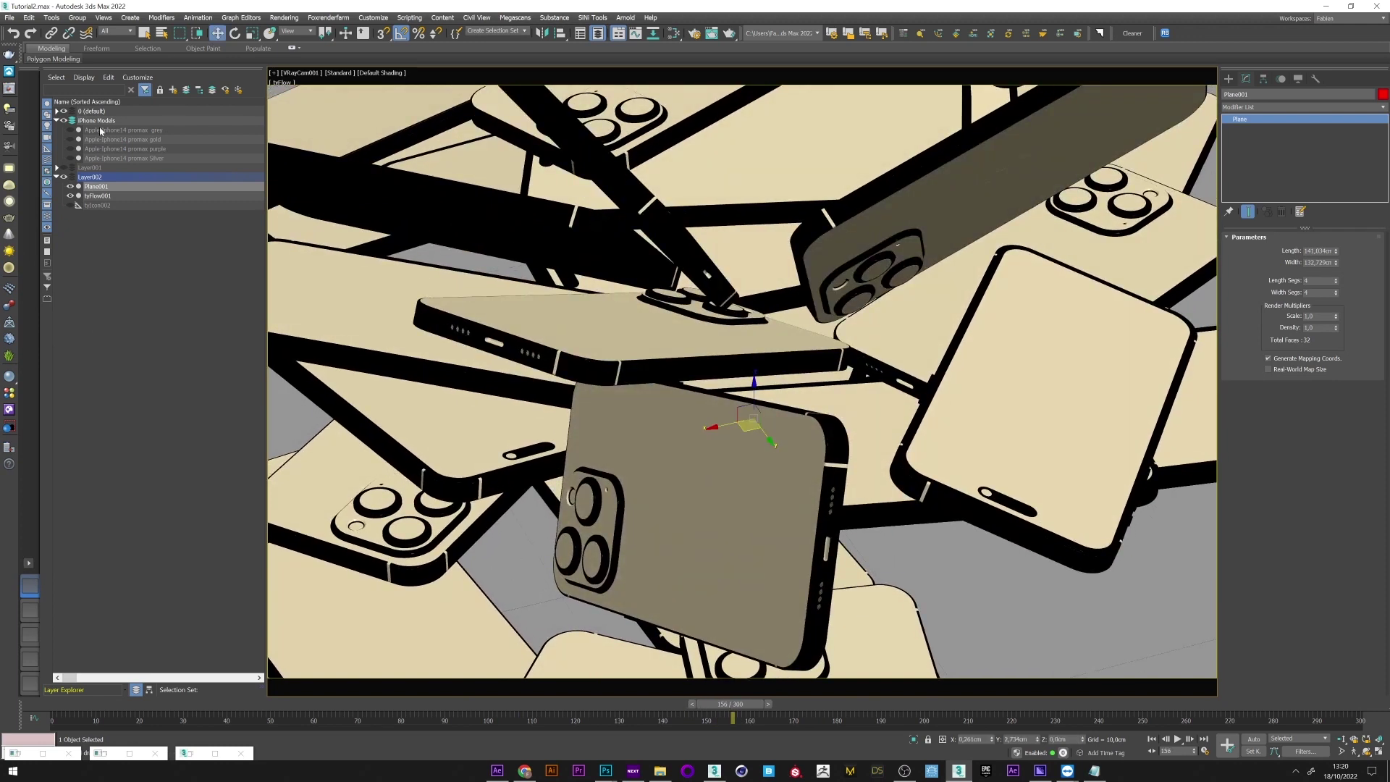
key("shift+q")
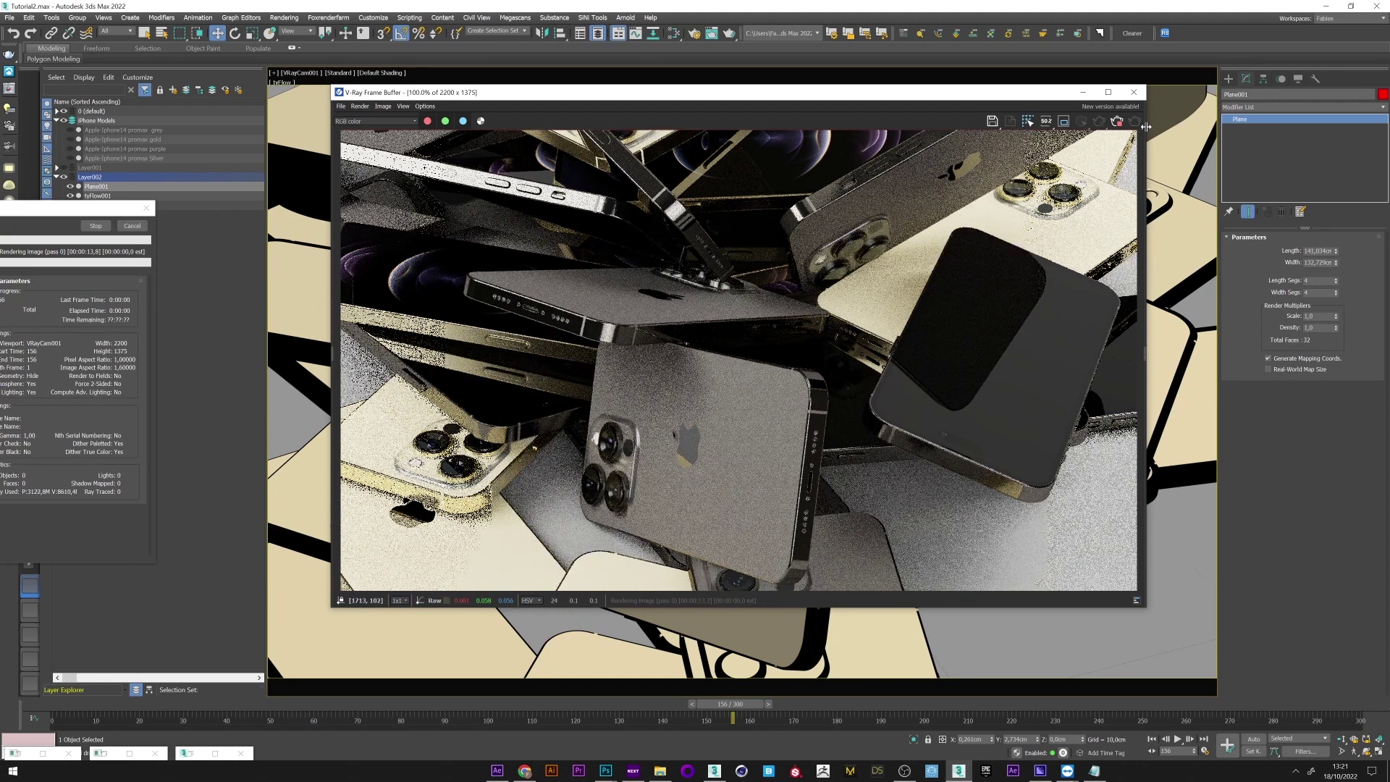
left_click_drag(988, 98, 996, 195)
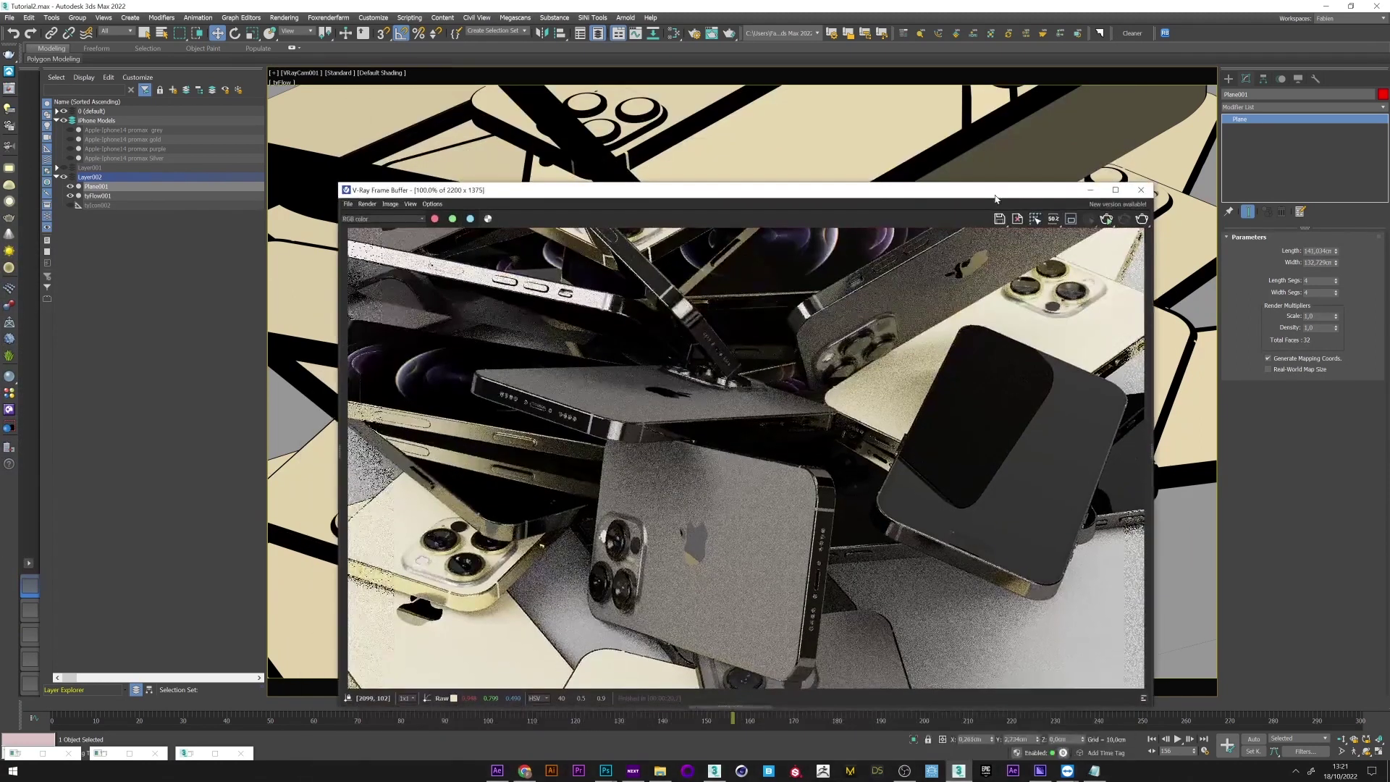
- Open the tyFlow001 editor and duplicate the selected iPhone shape entry in the Shape operator's shape list
left_click(100, 196)
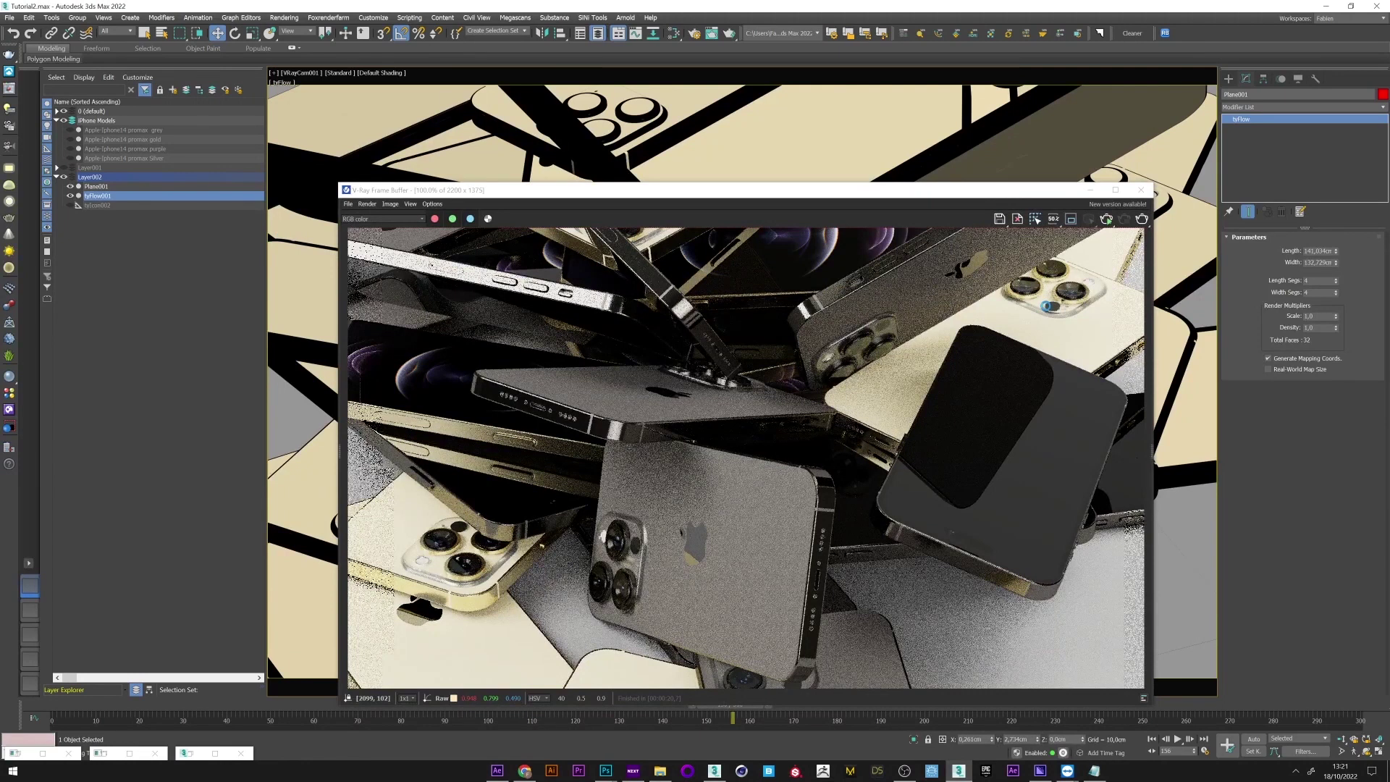
left_click(1296, 262)
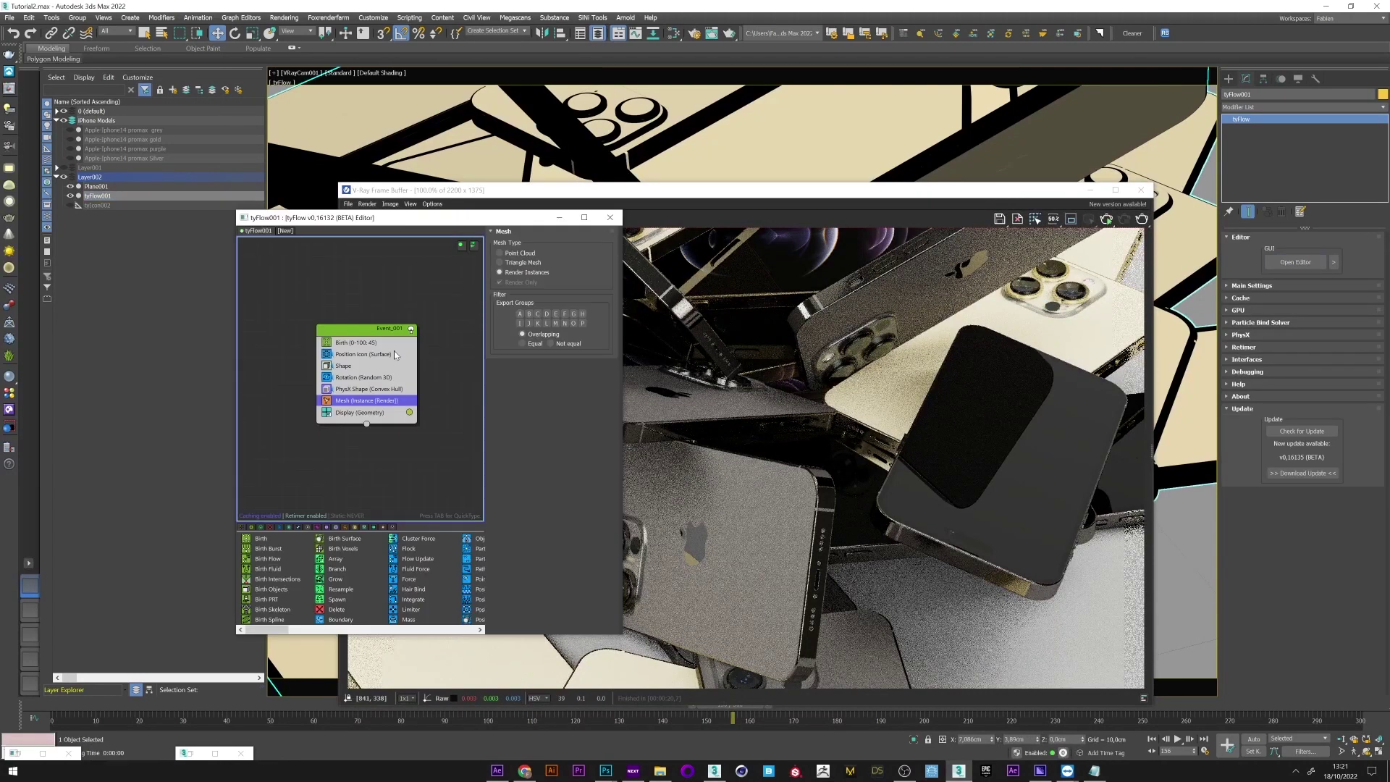
left_click(358, 369)
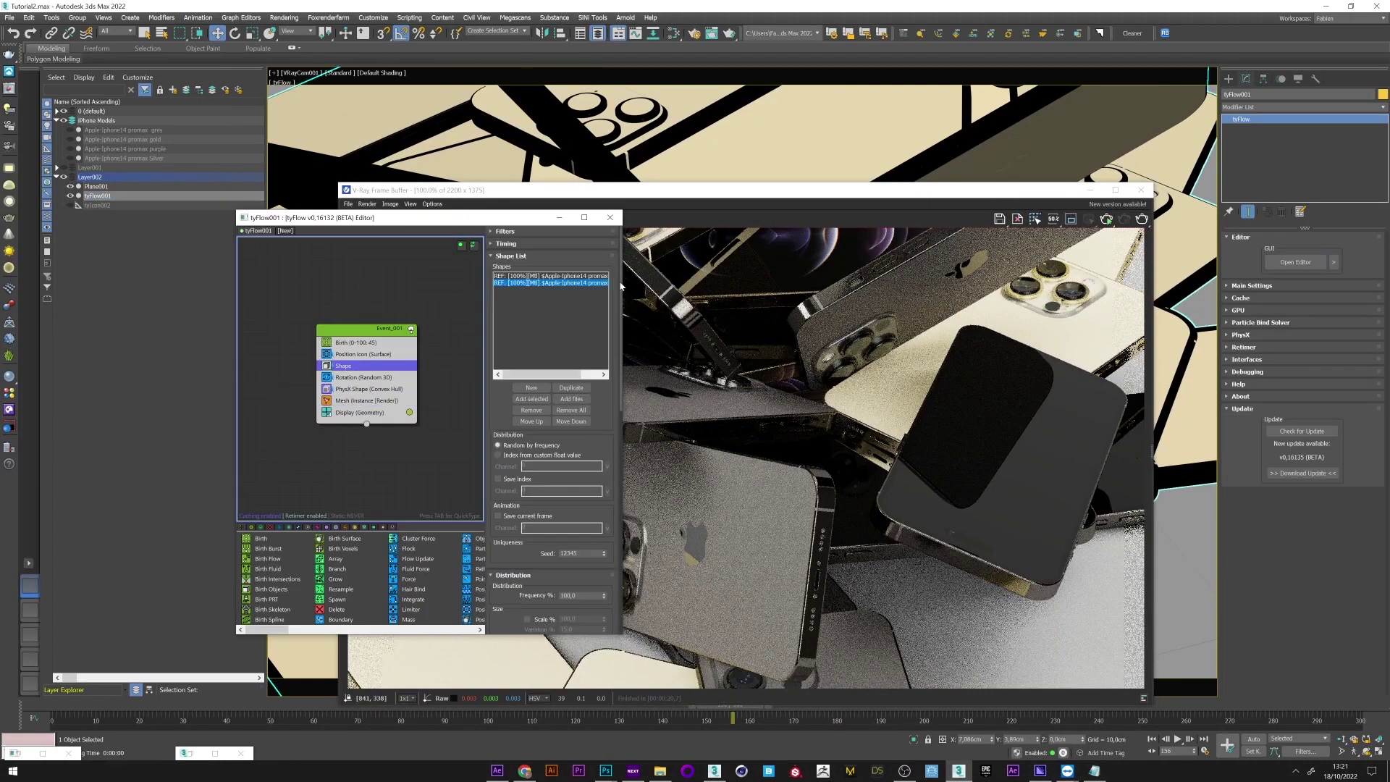
left_click(578, 391)
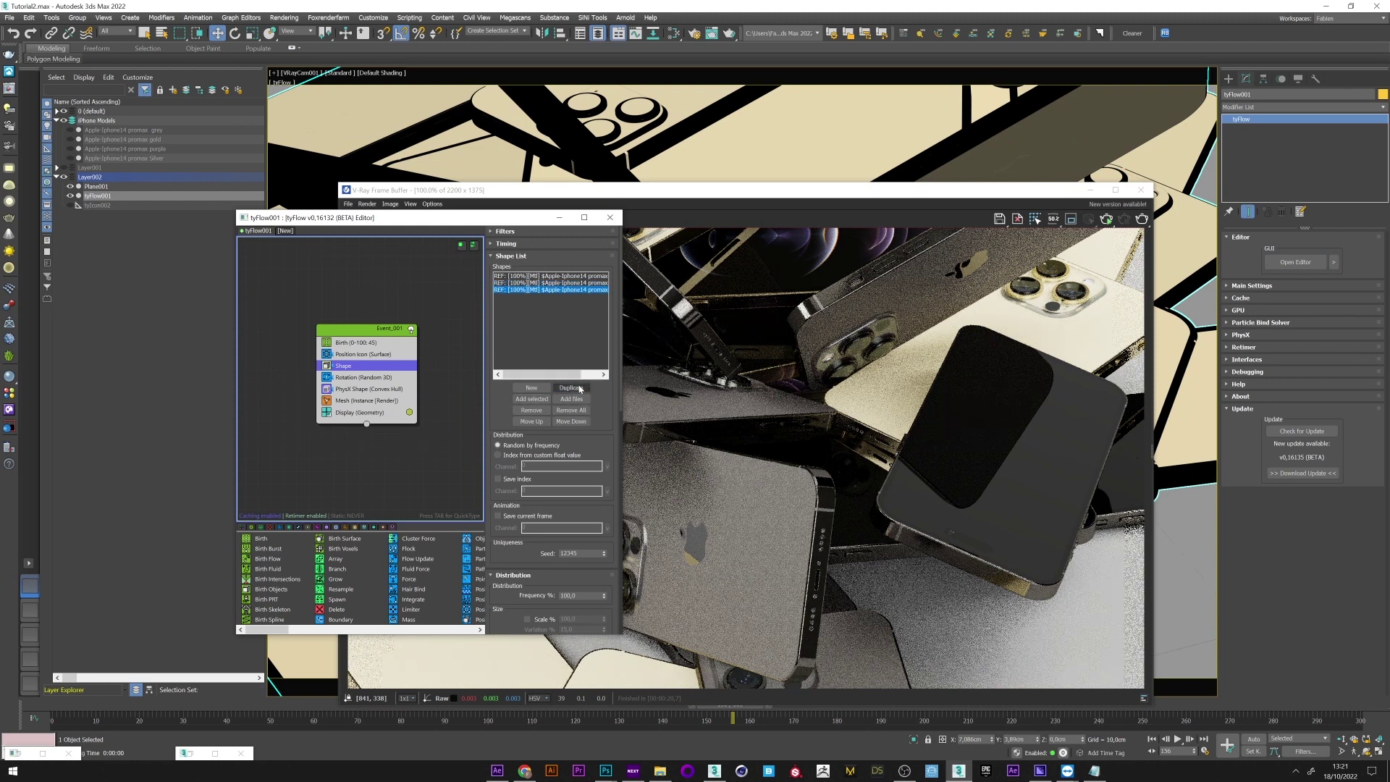
- Assign the Deep Purple iPhone Multi/Sub-Object material as an instance to the duplicated shape entry's material override
left_click(674, 34)
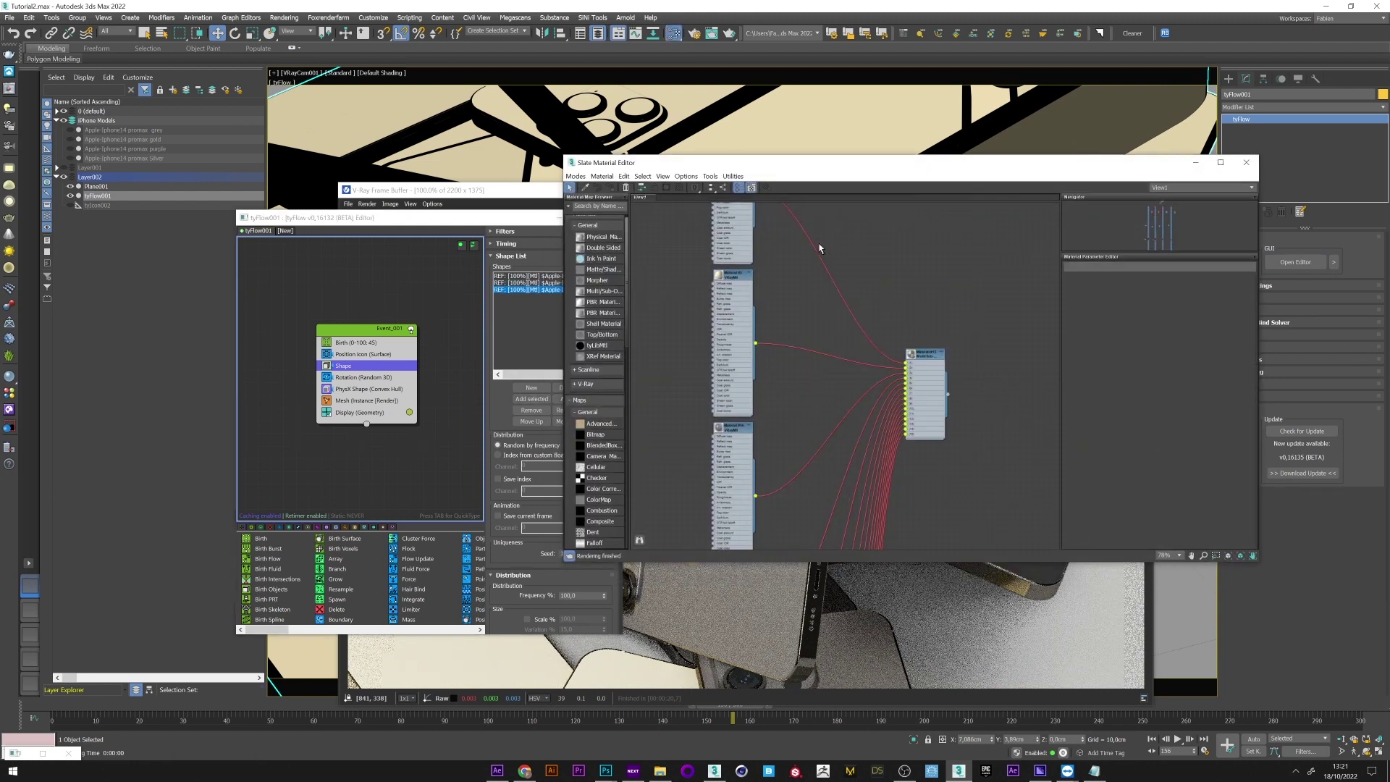
middle_click_drag(1056, 291, 602, 285)
scroll(885, 349, "up", 1)
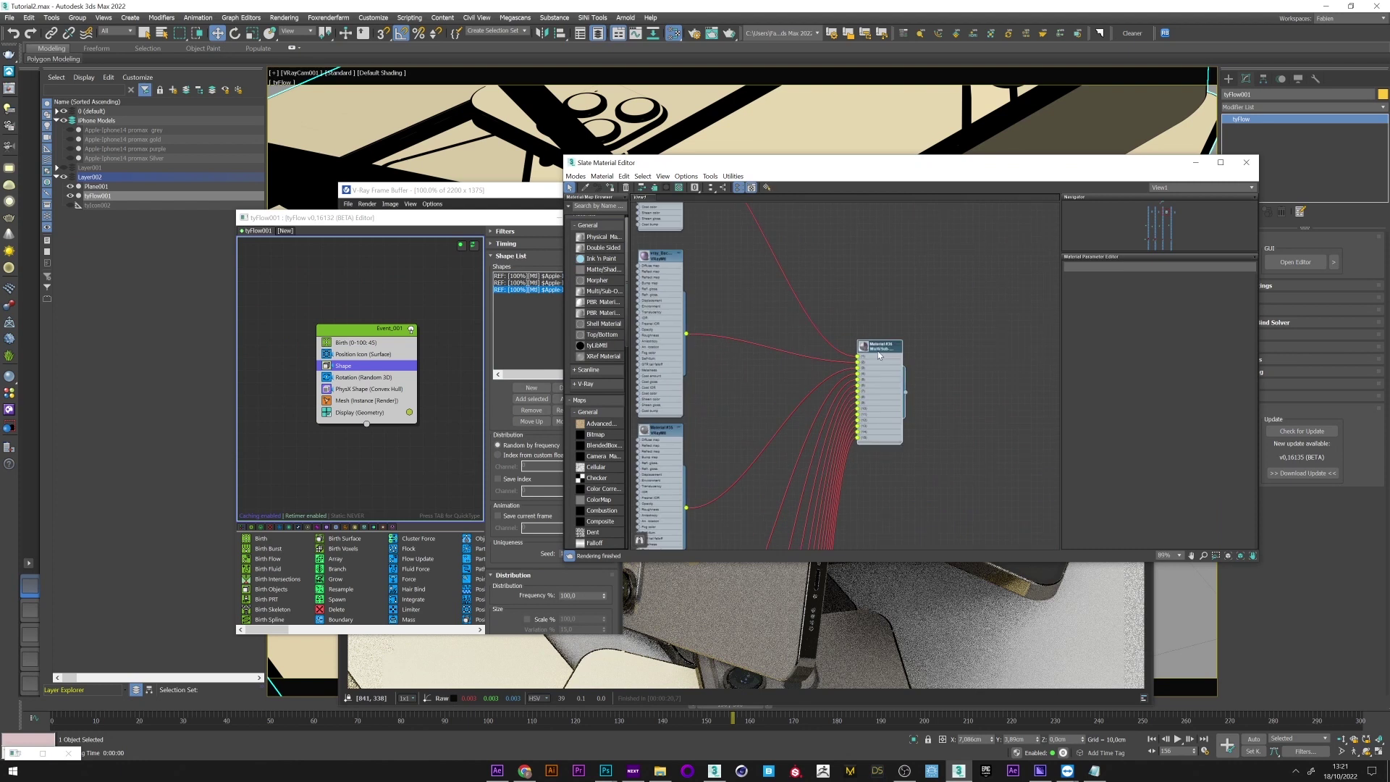
double_click(885, 349)
left_click_drag(511, 218, 384, 221)
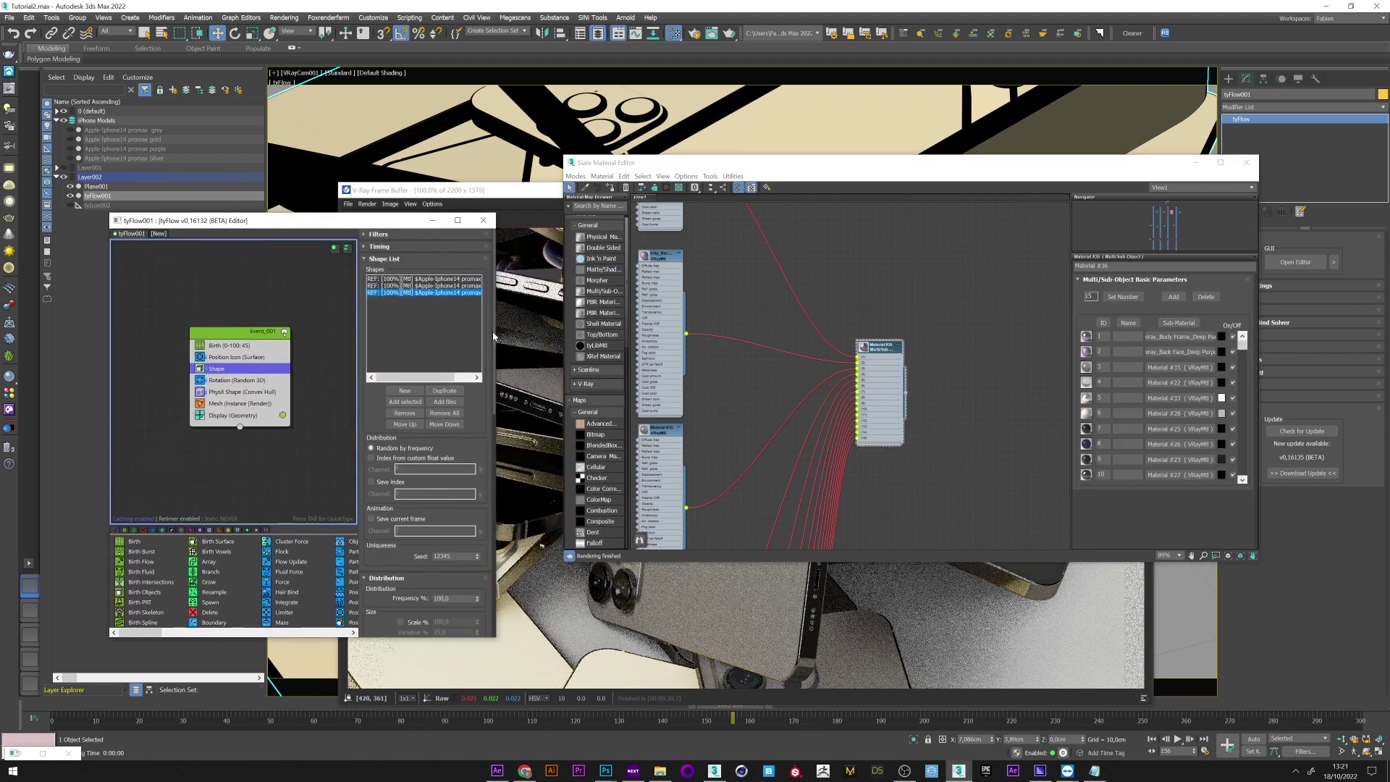
left_click_drag(492, 322, 475, 612)
left_click_drag(905, 393, 435, 584)
left_click(280, 463)
- Render the VRayCam001 view again at frame 156 in the V-Ray Frame Buffer
left_click(502, 191)
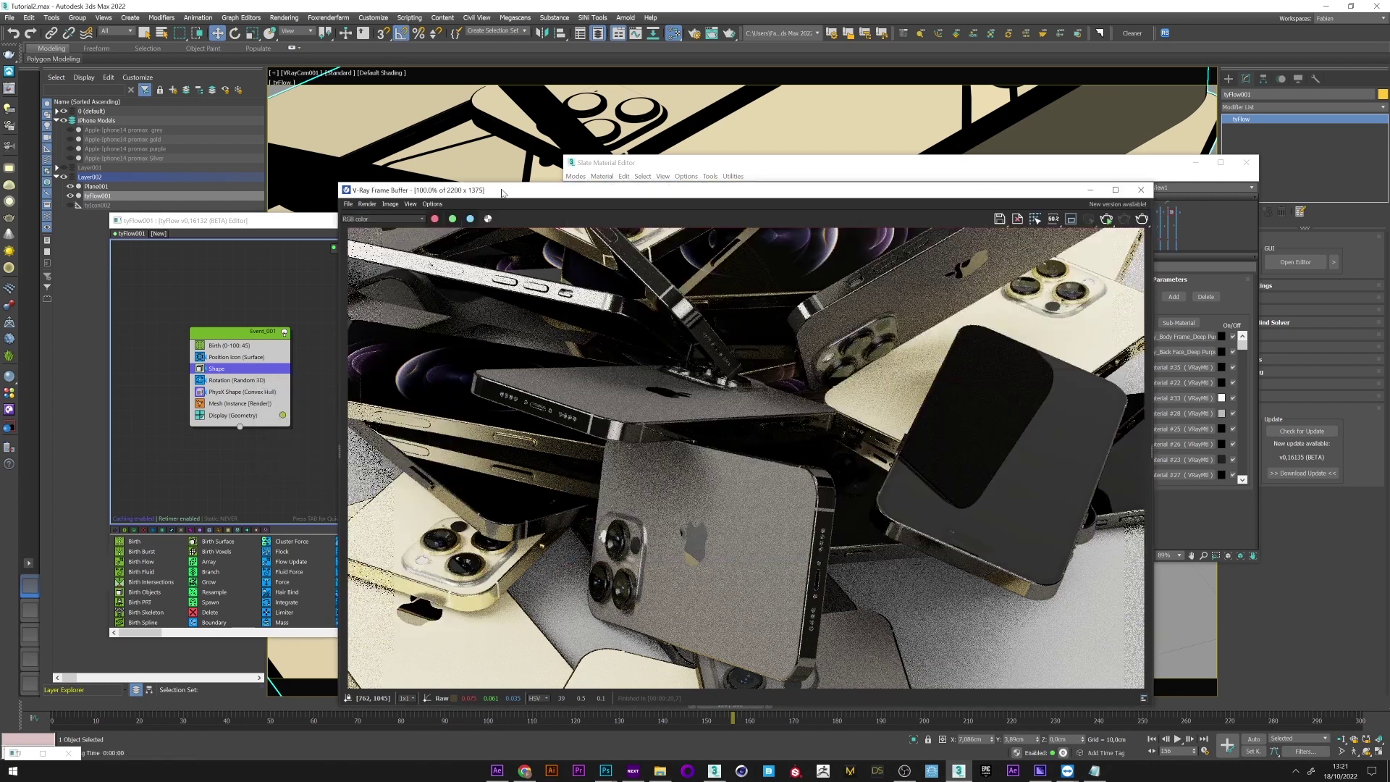
left_click(1143, 221)
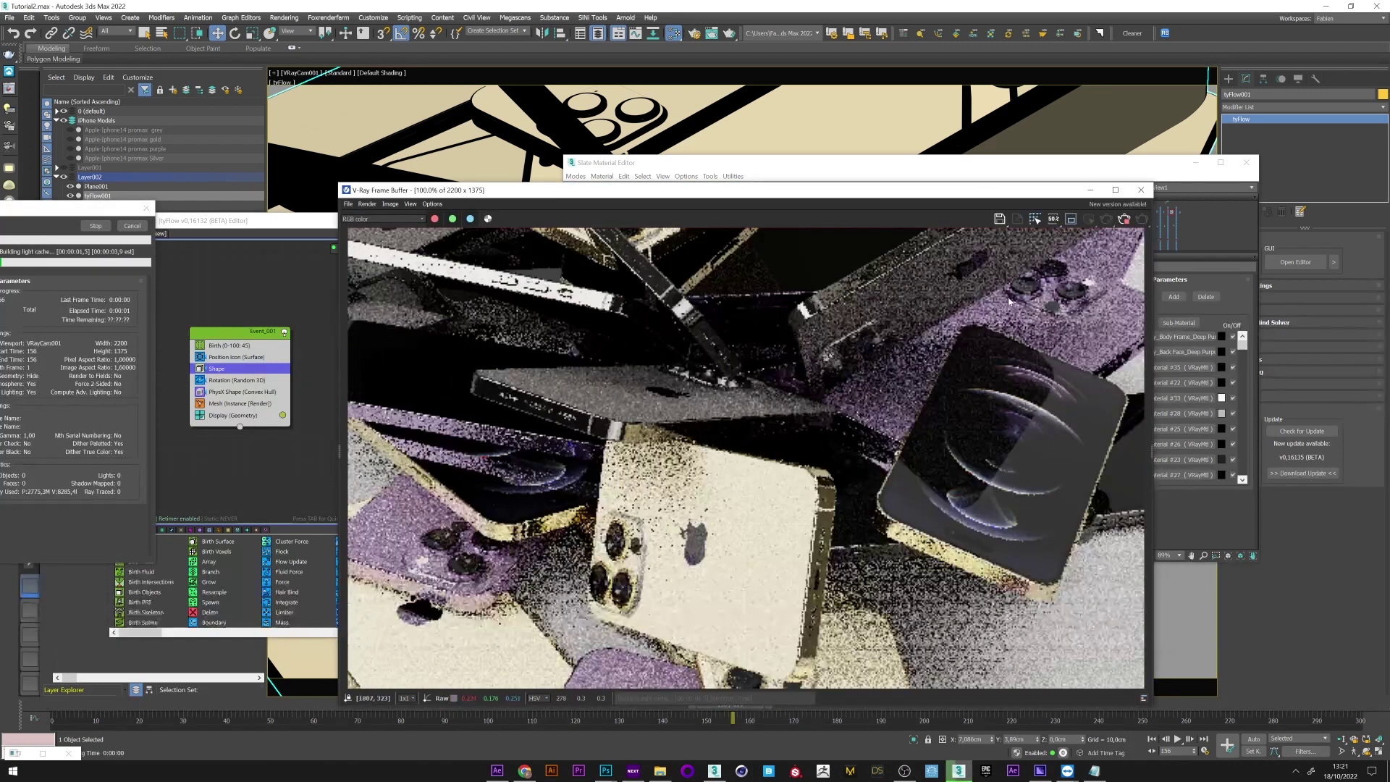